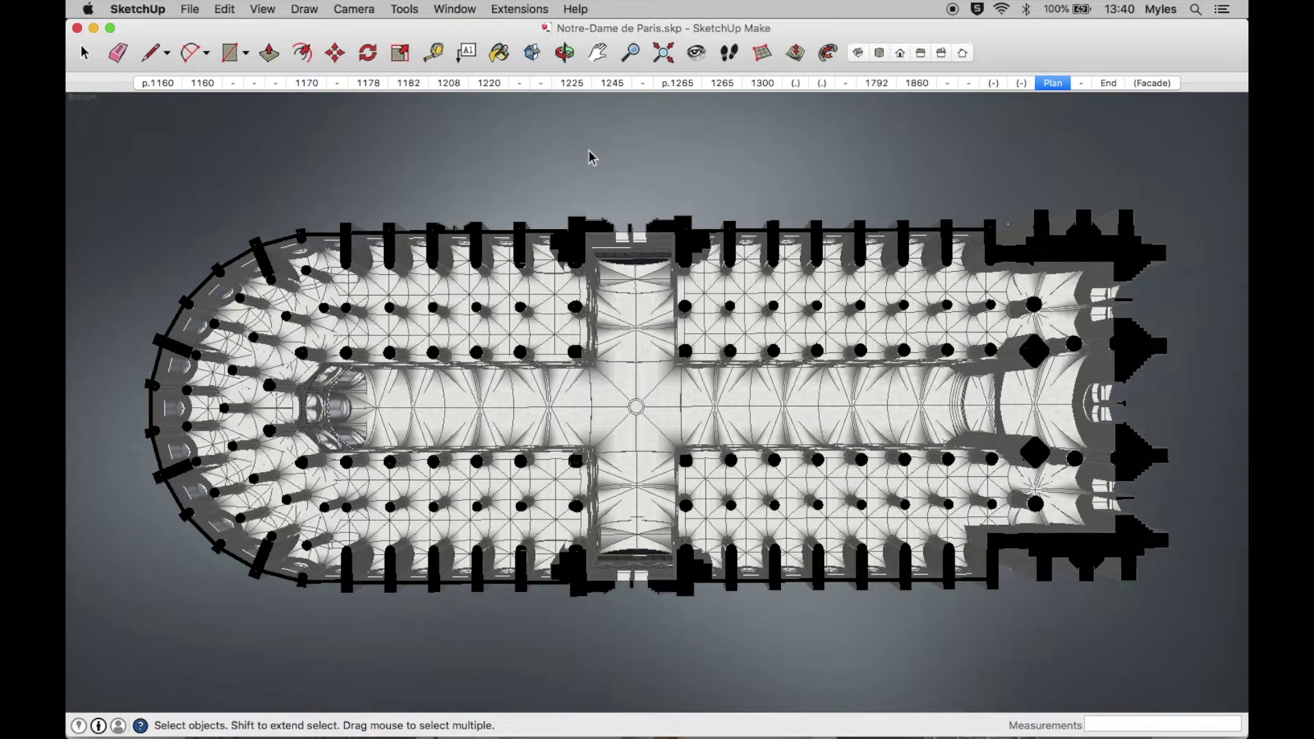
- Orbit the Notre-Dame model from top-down plan into a side perspective and pan it downward
{"action": "key", "text": "o"}
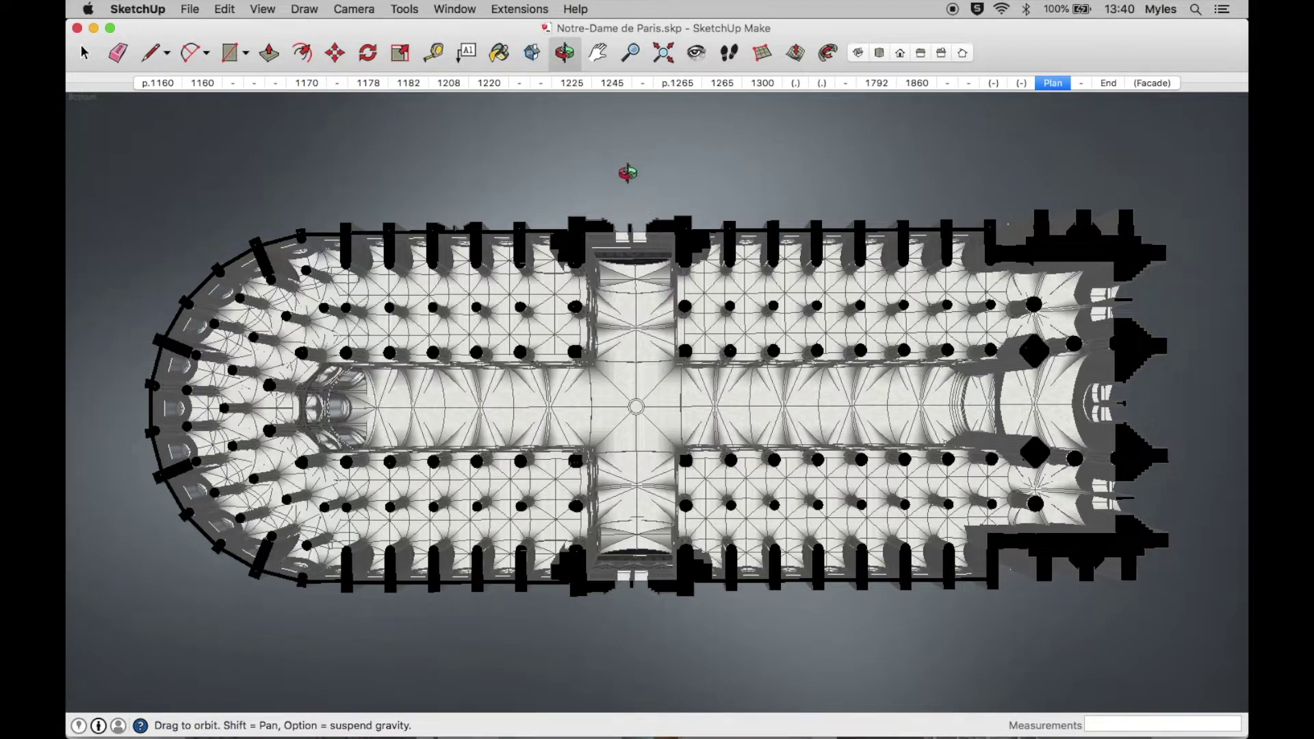
{"action": "left_click_drag", "start_coordinate": [641, 274], "coordinate": [652, 415]}
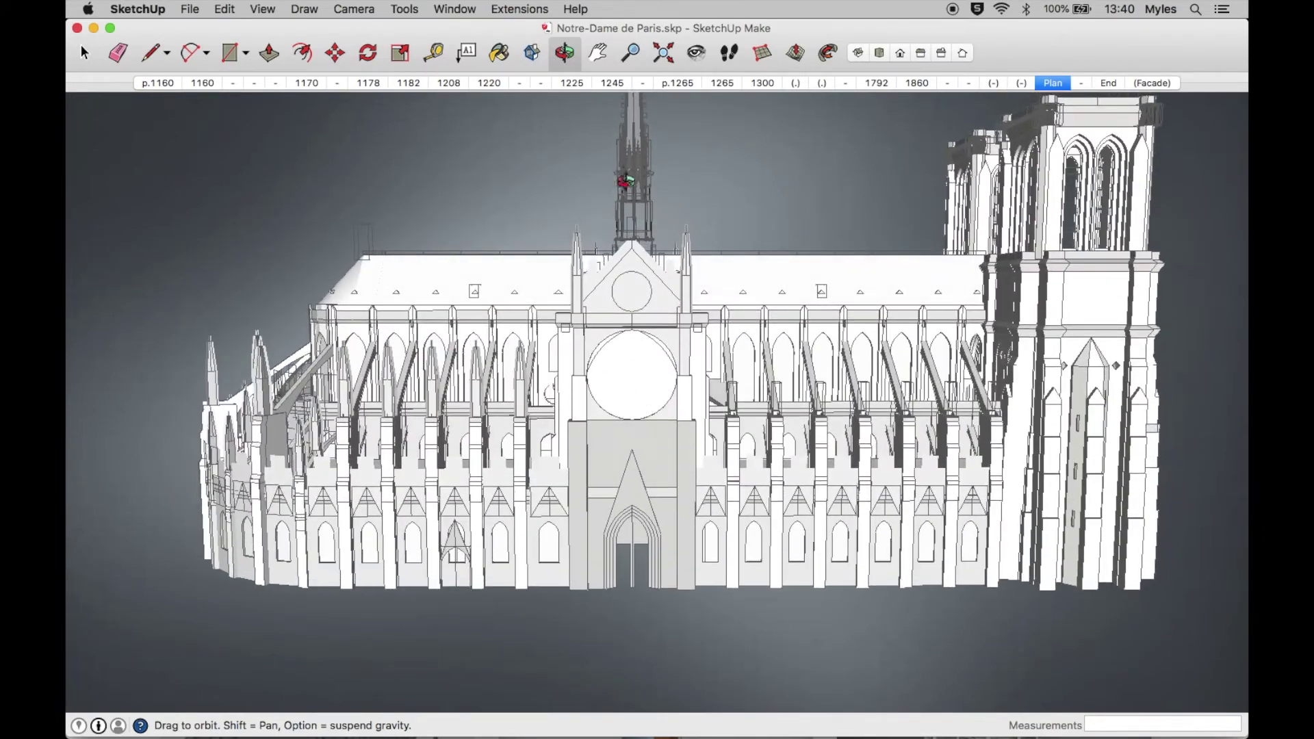
{"action": "left_click", "coordinate": [597, 53]}
{"action": "left_click_drag", "start_coordinate": [566, 223], "coordinate": [564, 283]}
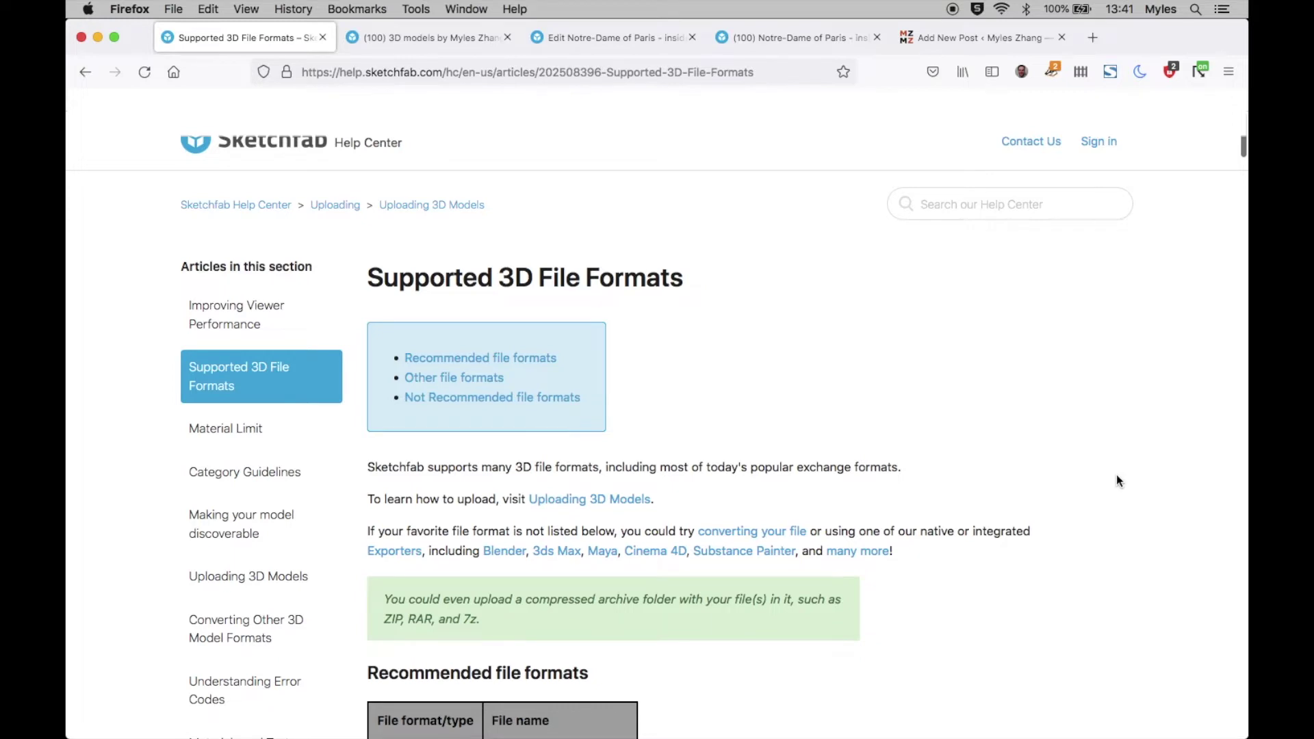
{"action": "scroll", "coordinate": [1117, 480], "scroll_direction": "down", "scroll_amount": 4}
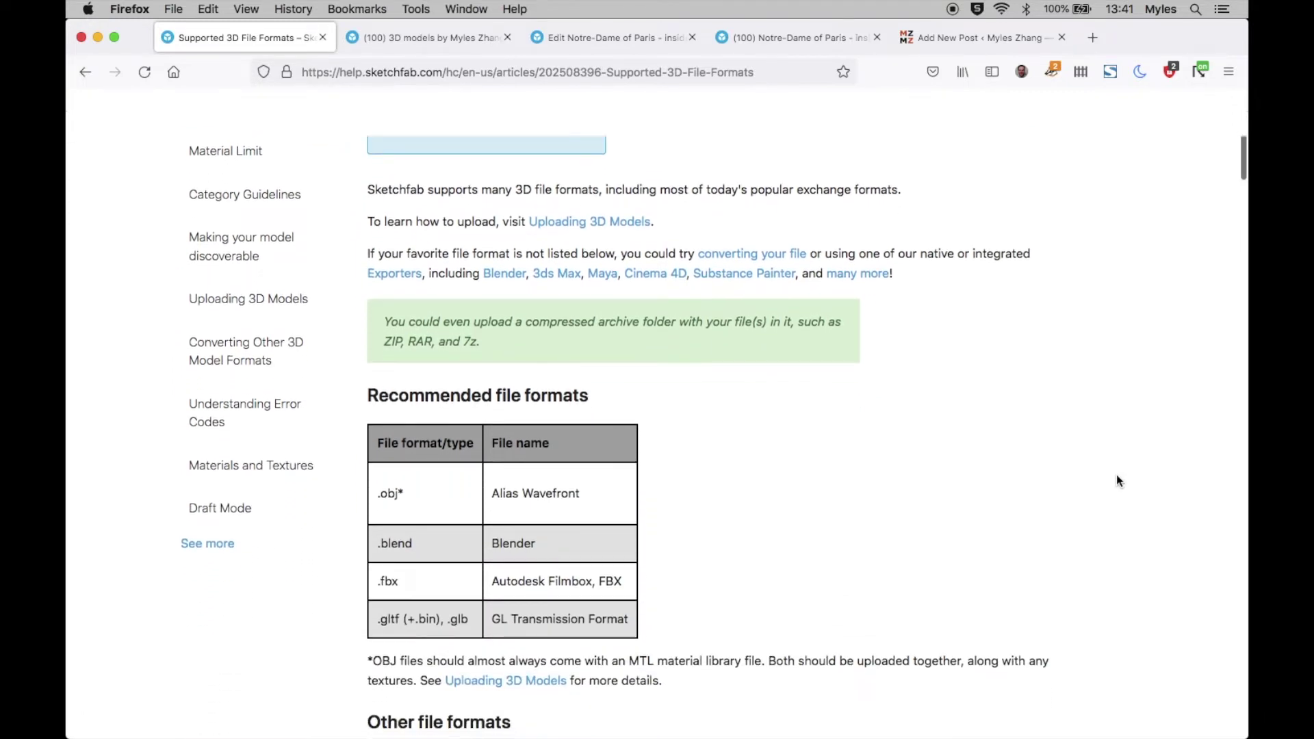
{"action": "scroll", "coordinate": [1117, 481], "scroll_direction": "down", "scroll_amount": 3}
{"action": "scroll", "coordinate": [1117, 481], "scroll_direction": "down", "scroll_amount": 6}
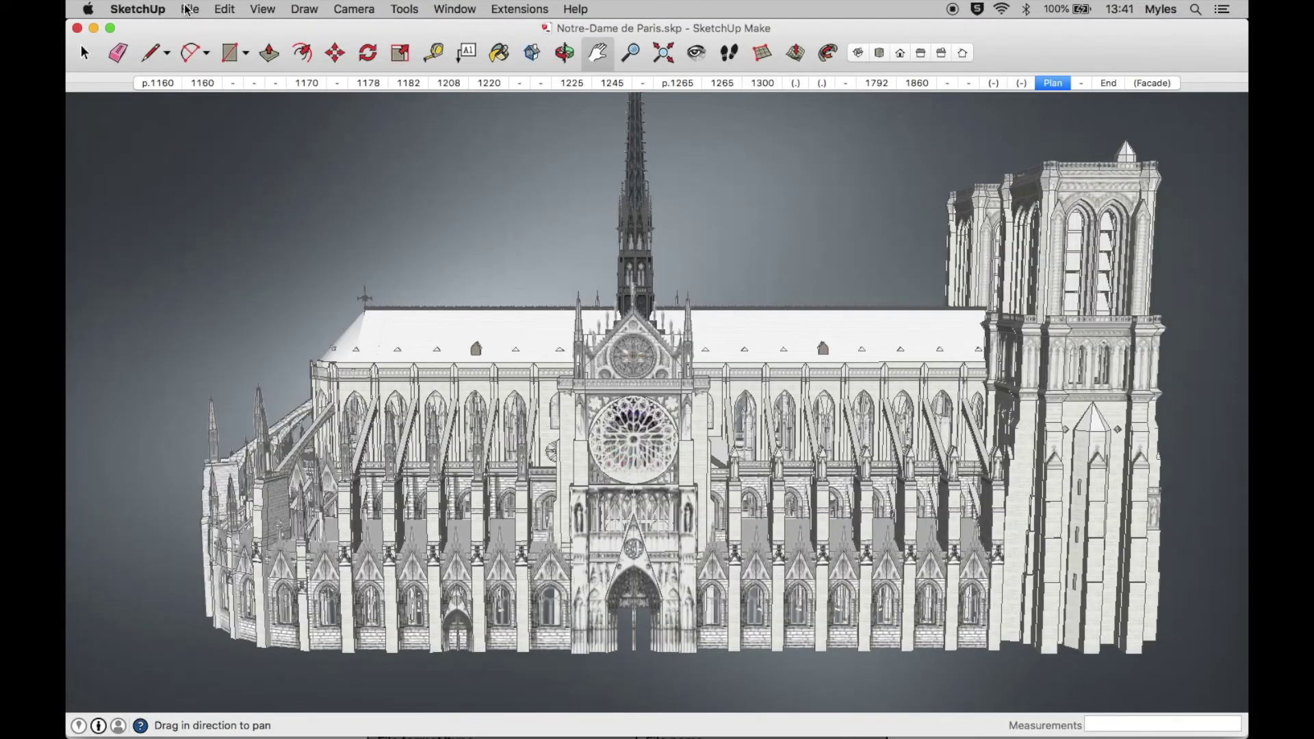
- Export the model to Downloads as the Google Earth file Notre-Dame de Paris.kmz
{"action": "left_click", "coordinate": [187, 9]}
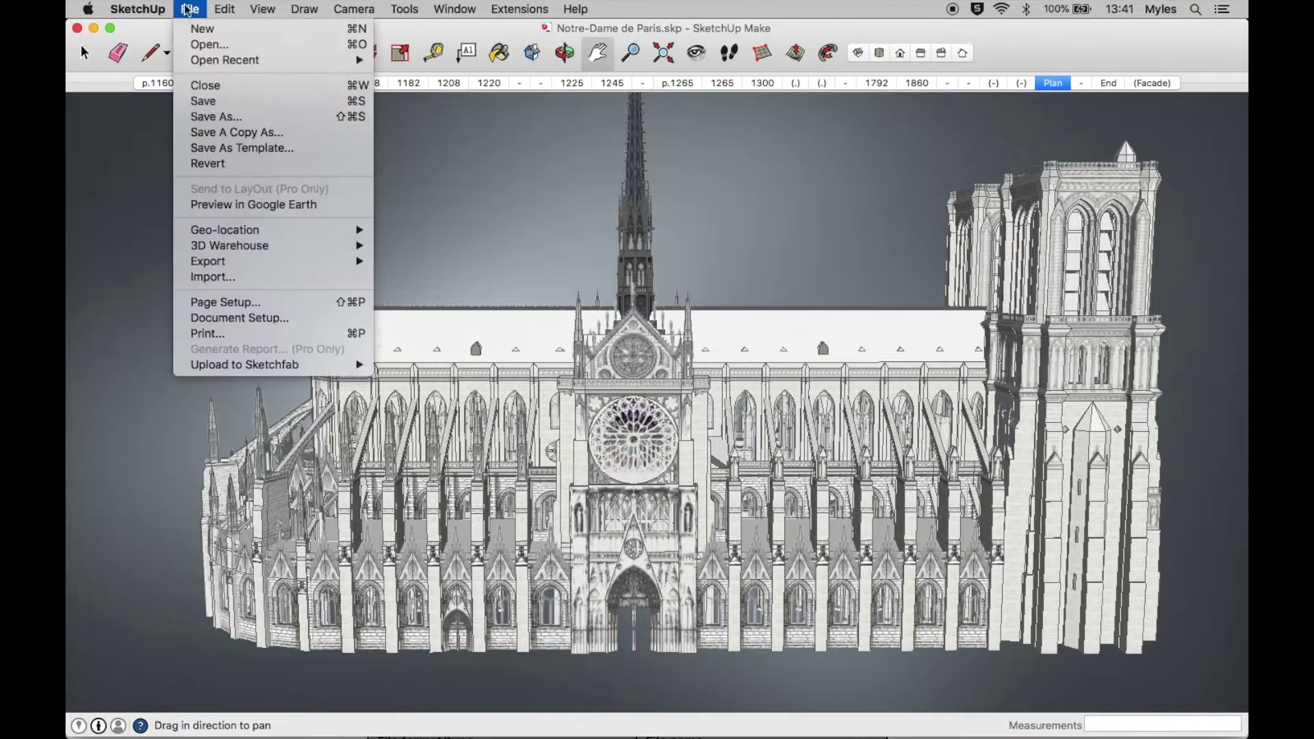
{"action": "mouse_move", "coordinate": [249, 254]}
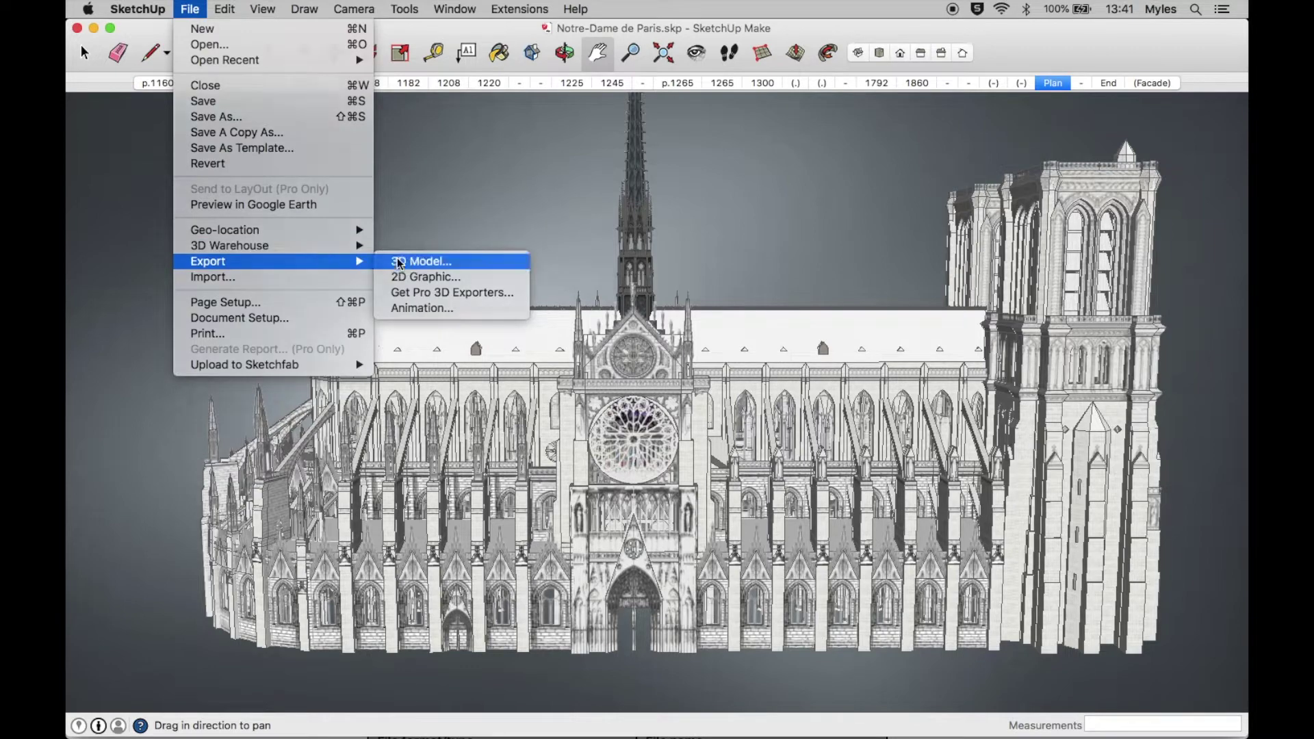
{"action": "left_click", "coordinate": [397, 262]}
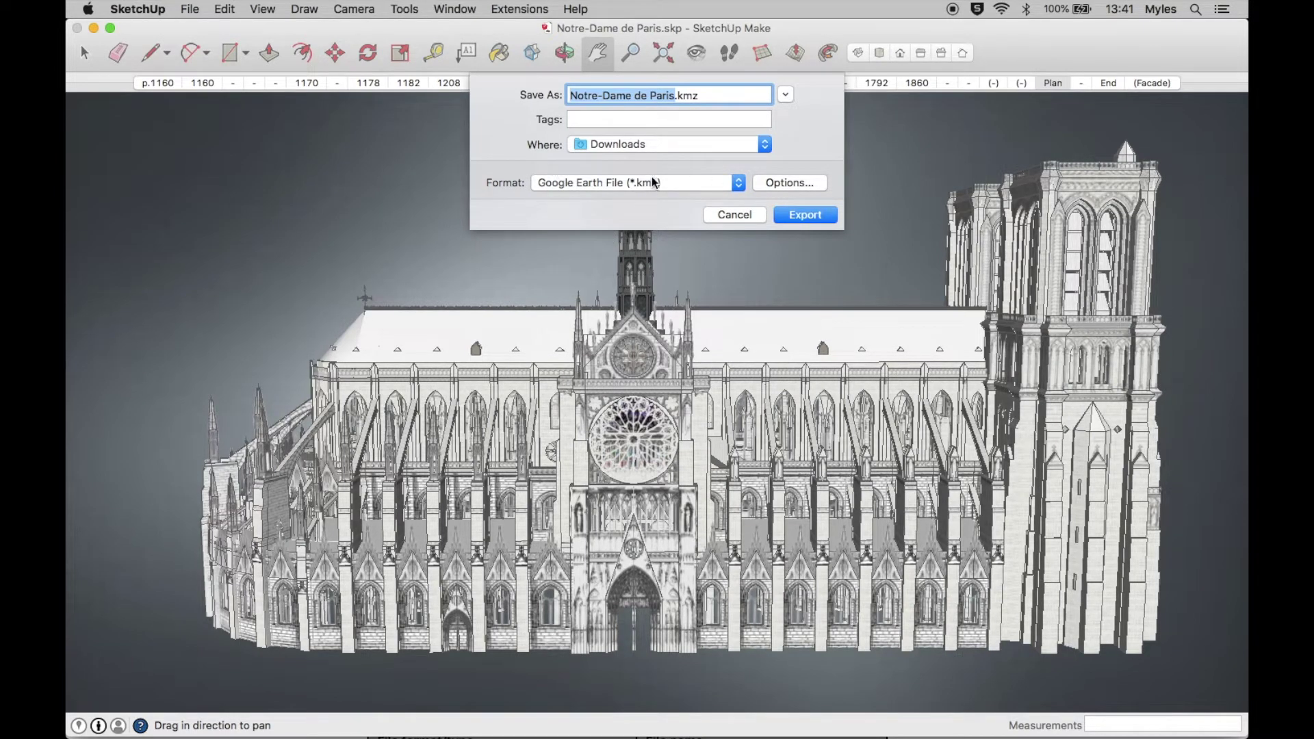
{"action": "left_click", "coordinate": [799, 216]}
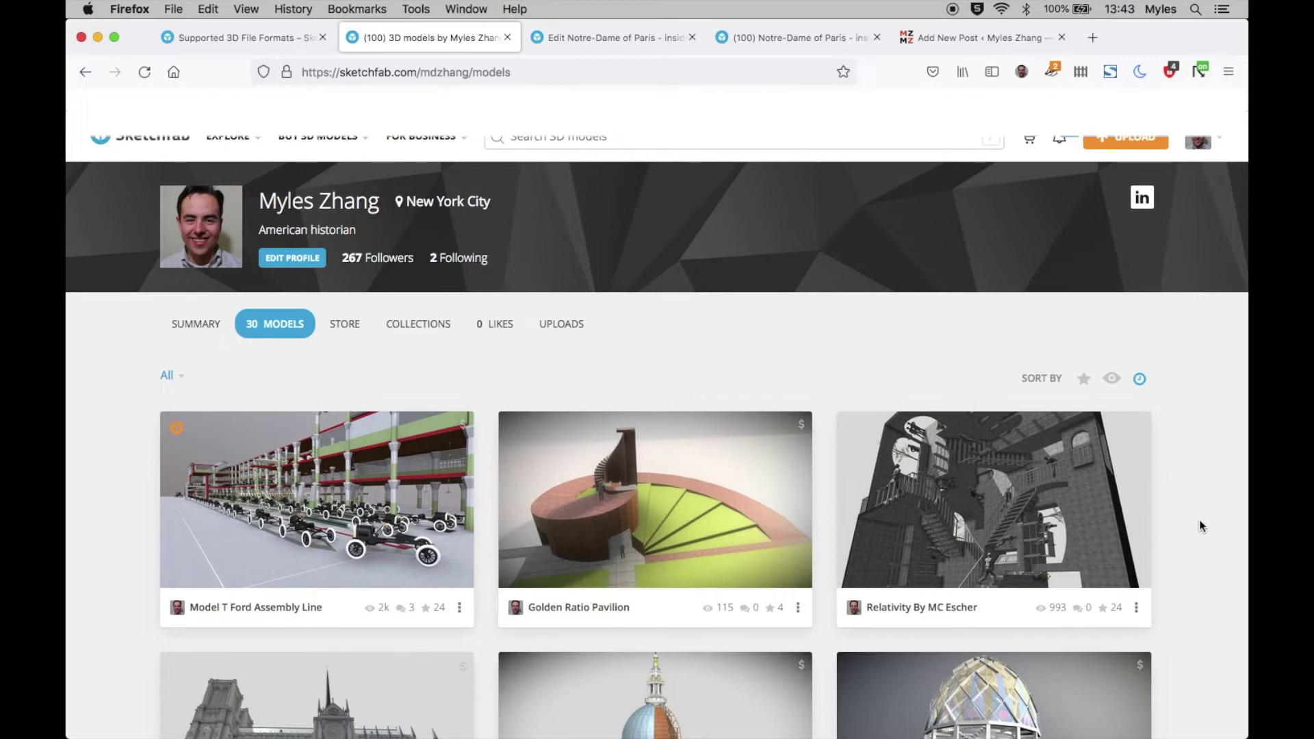
- Browse the profile's Models list, then start a new upload and choose a model file
{"action": "scroll", "coordinate": [1200, 526], "scroll_direction": "down", "scroll_amount": 5}
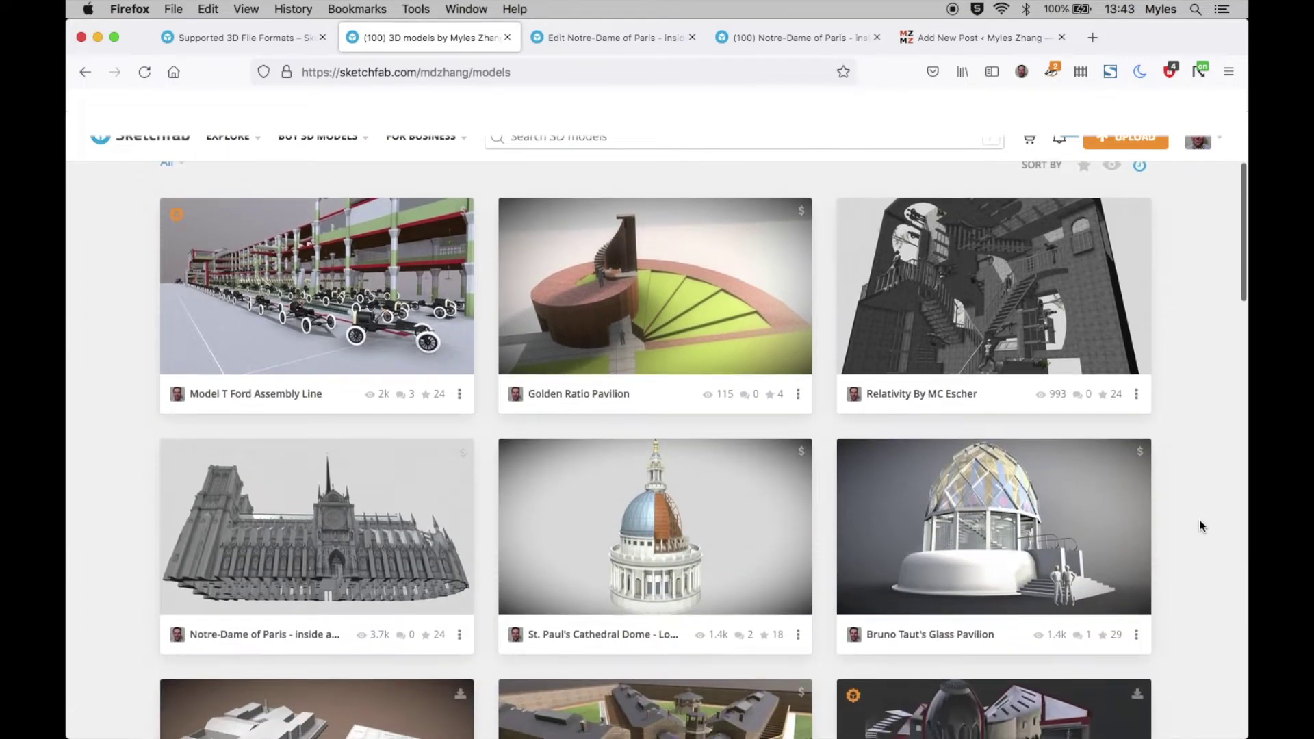
{"action": "scroll", "coordinate": [1199, 525], "scroll_direction": "down", "scroll_amount": 4}
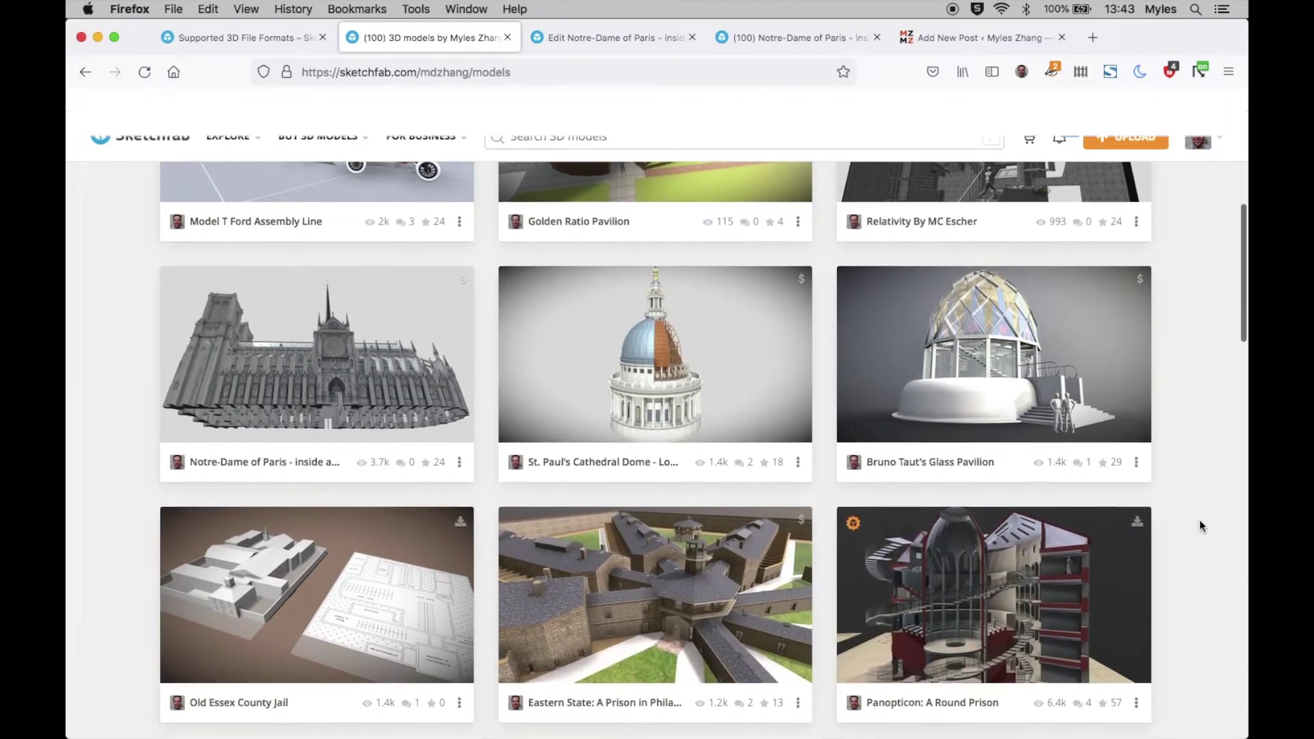
{"action": "scroll", "coordinate": [1200, 526], "scroll_direction": "down", "scroll_amount": 6}
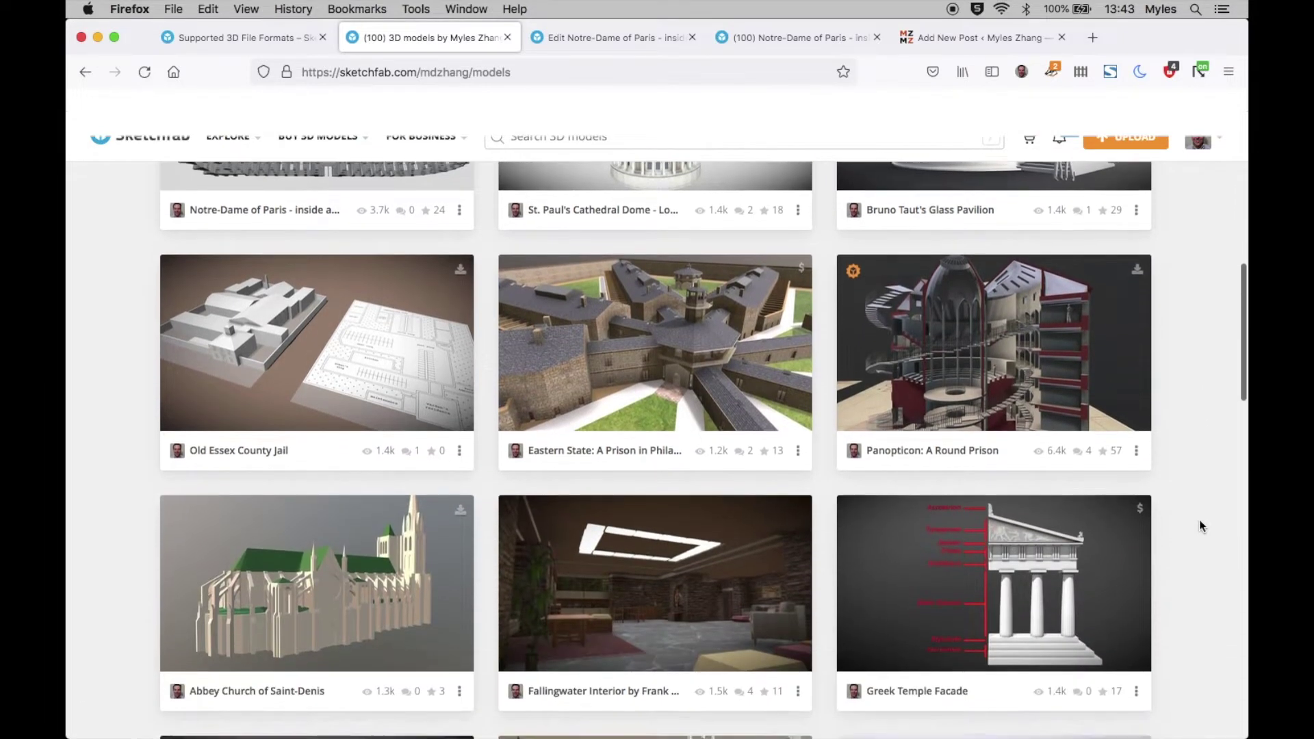
{"action": "scroll", "coordinate": [1164, 342], "scroll_direction": "up", "scroll_amount": 15}
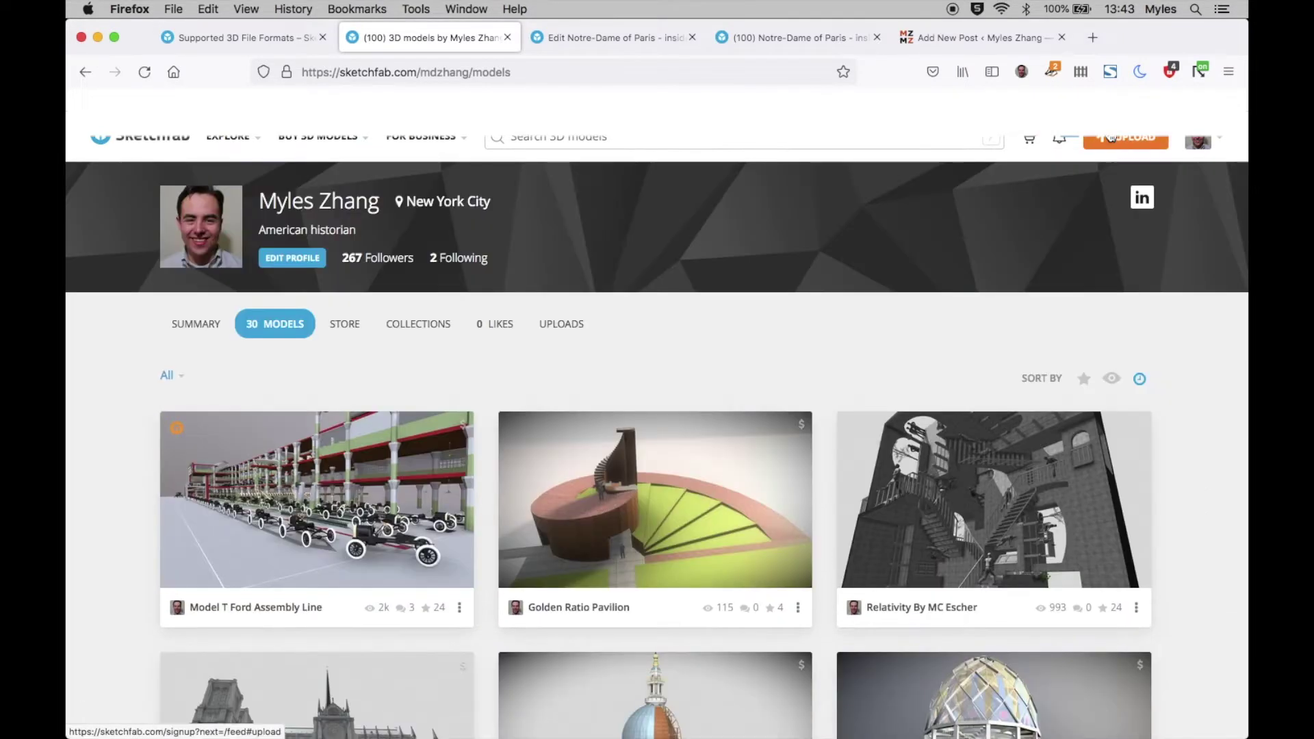
{"action": "left_click", "coordinate": [1112, 138]}
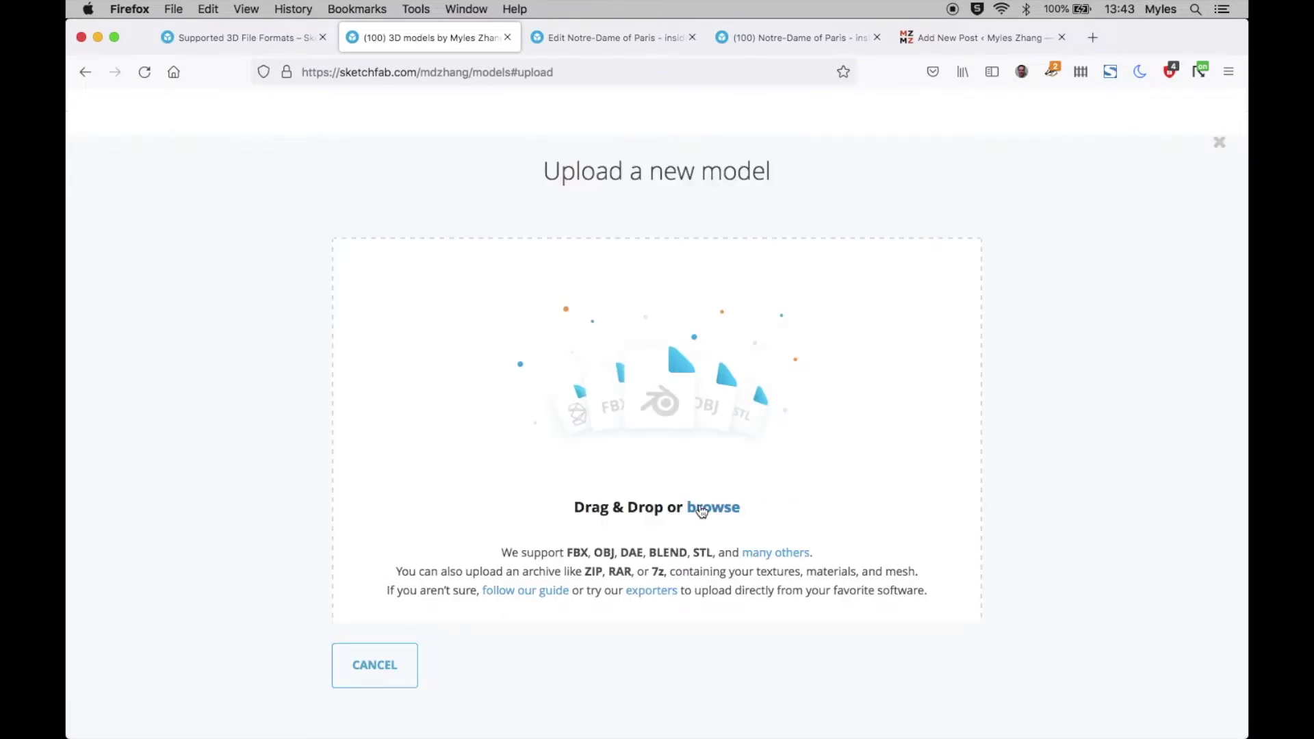
{"action": "left_click", "coordinate": [702, 512]}
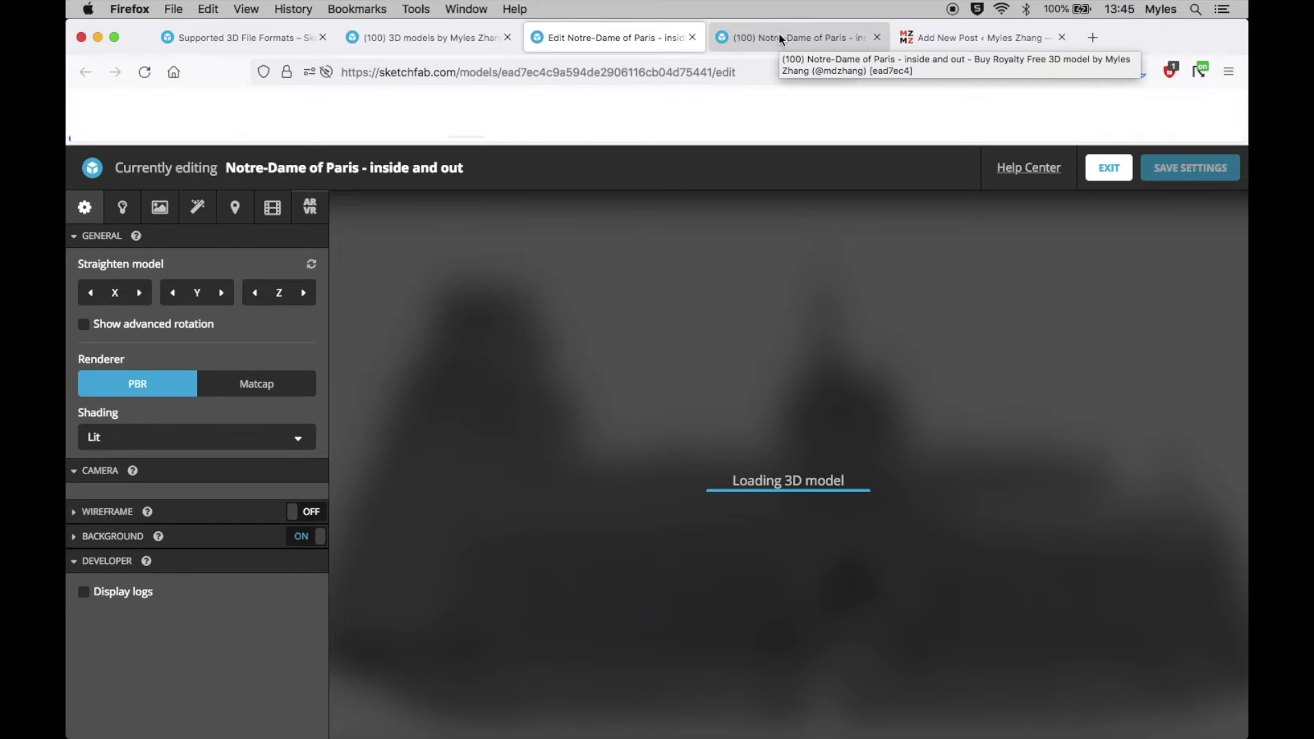
- Switch to the 'Notre-Dame of Paris - inside and out' model page tab
{"action": "left_click", "coordinate": [779, 36]}
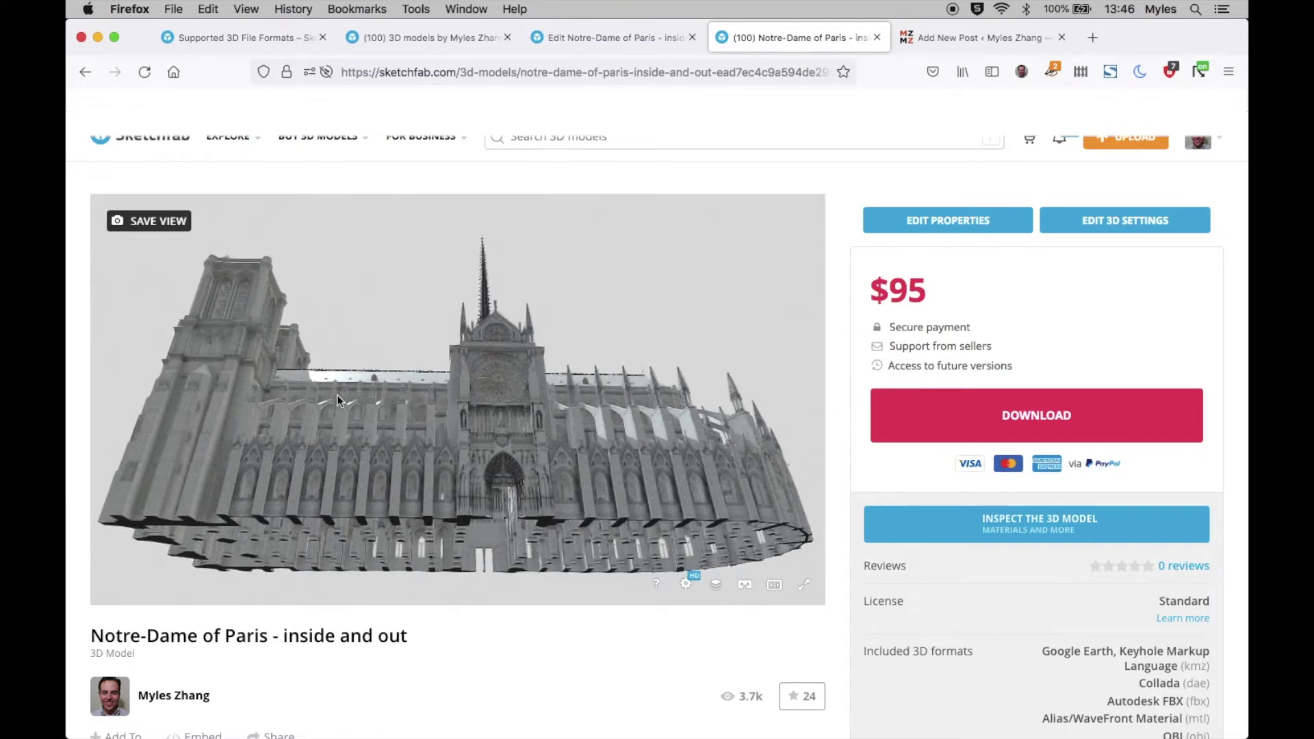
- Orbit and zoom the Sketchfab viewer to face the cathedral's rose window
{"action": "left_click_drag", "start_coordinate": [338, 400], "coordinate": [478, 440]}
{"action": "scroll", "coordinate": [378, 402], "scroll_direction": "up", "scroll_amount": 2}
{"action": "scroll", "coordinate": [378, 402], "scroll_direction": "up", "scroll_amount": 5}
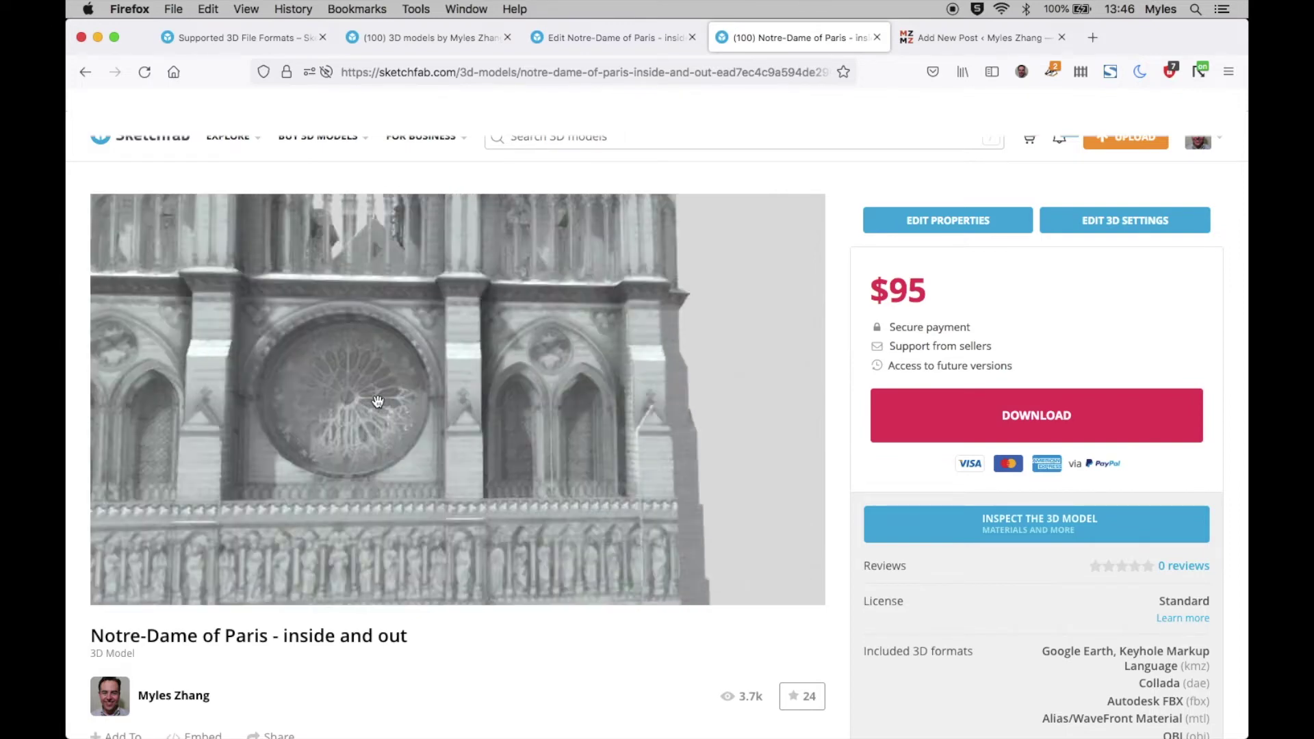
{"action": "left_click", "coordinate": [181, 400]}
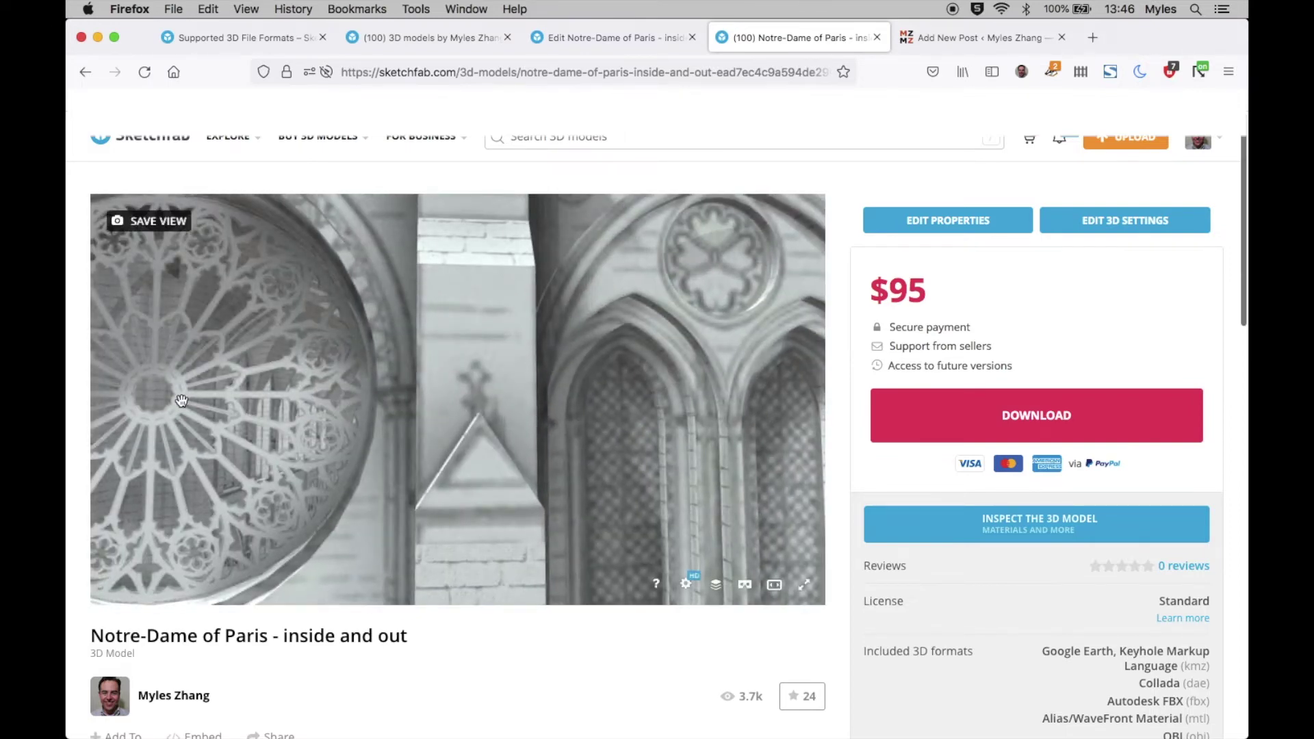
{"action": "double_click", "coordinate": [181, 401]}
{"action": "left_click", "coordinate": [453, 401]}
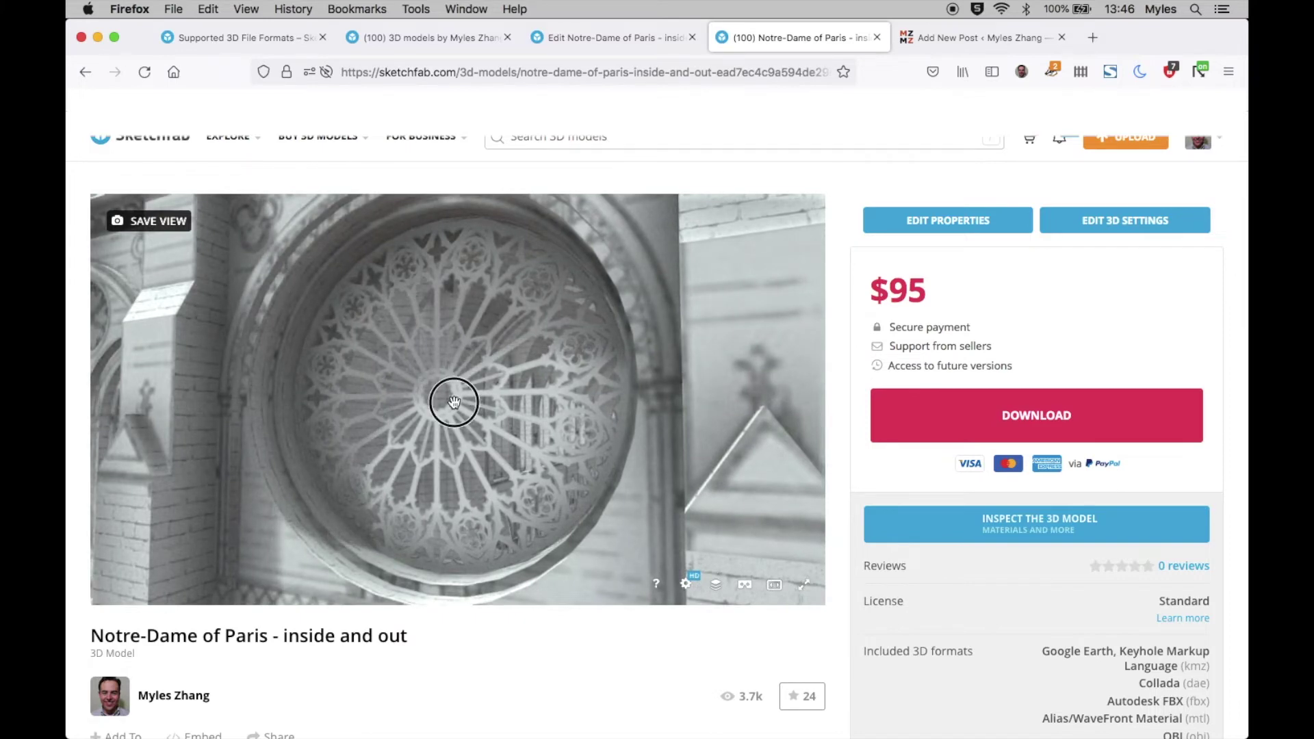
{"action": "mouse_move", "coordinate": [454, 402]}
{"action": "left_mouse_down"}
{"action": "mouse_move", "coordinate": [478, 402]}
{"action": "mouse_move", "coordinate": [444, 402]}
{"action": "left_mouse_up"}
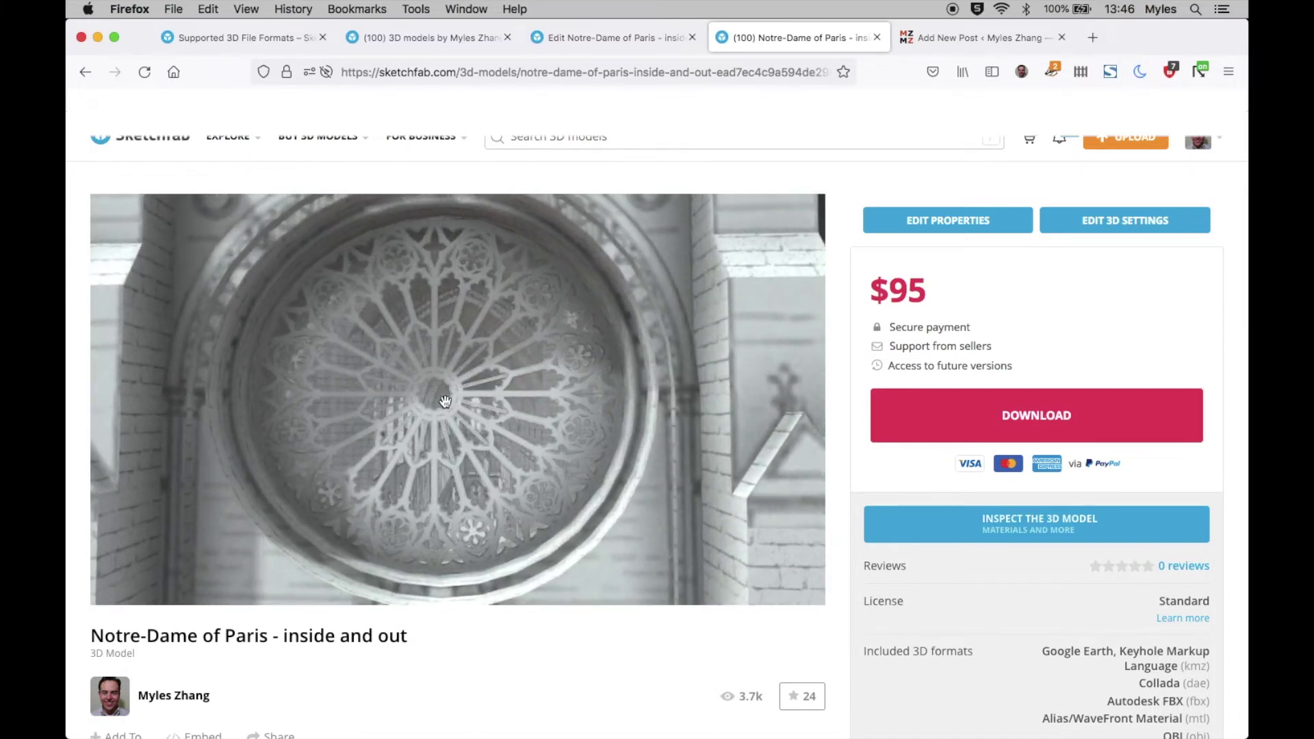
- Zoom through the rose window into the nave and tilt down onto its columns
{"action": "scroll", "coordinate": [445, 402], "scroll_direction": "up", "scroll_amount": 10}
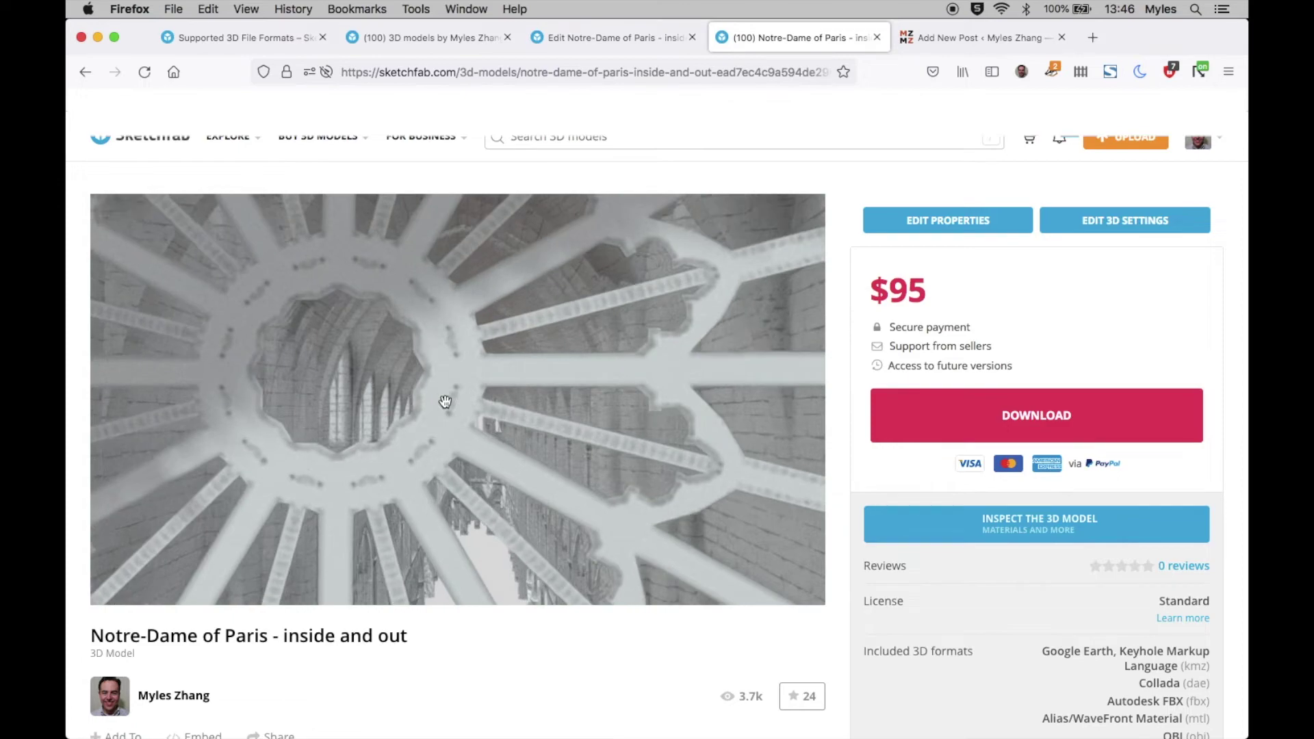
{"action": "scroll", "coordinate": [445, 402], "scroll_direction": "up", "scroll_amount": 5}
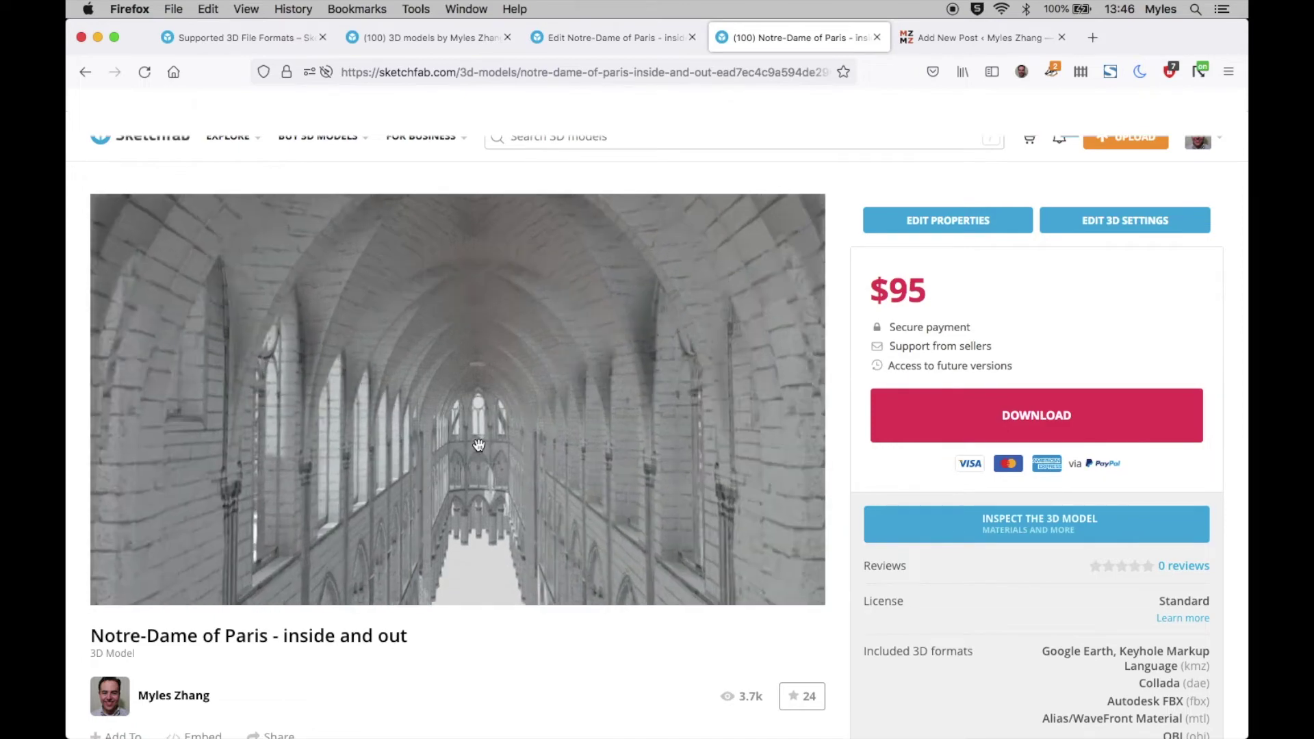
{"action": "scroll", "coordinate": [478, 446], "scroll_direction": "up", "scroll_amount": 5}
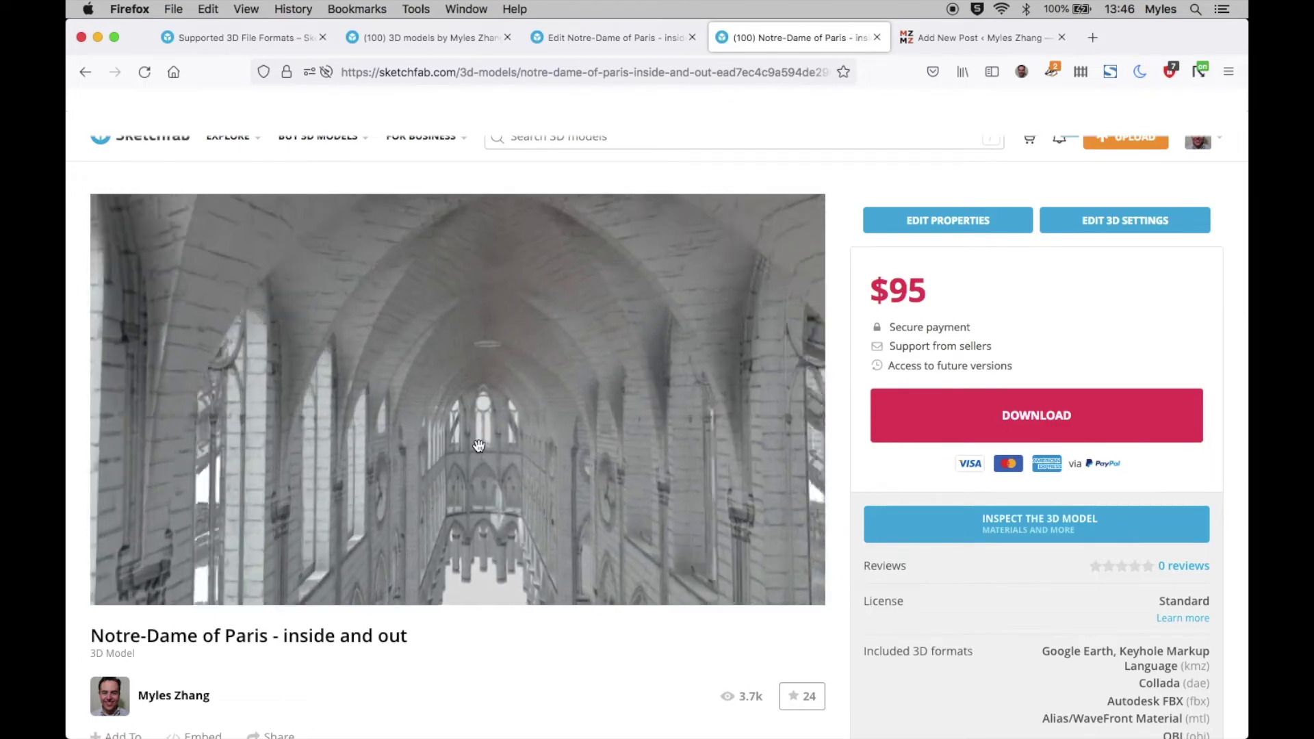
{"action": "scroll", "coordinate": [479, 445], "scroll_direction": "up", "scroll_amount": 4}
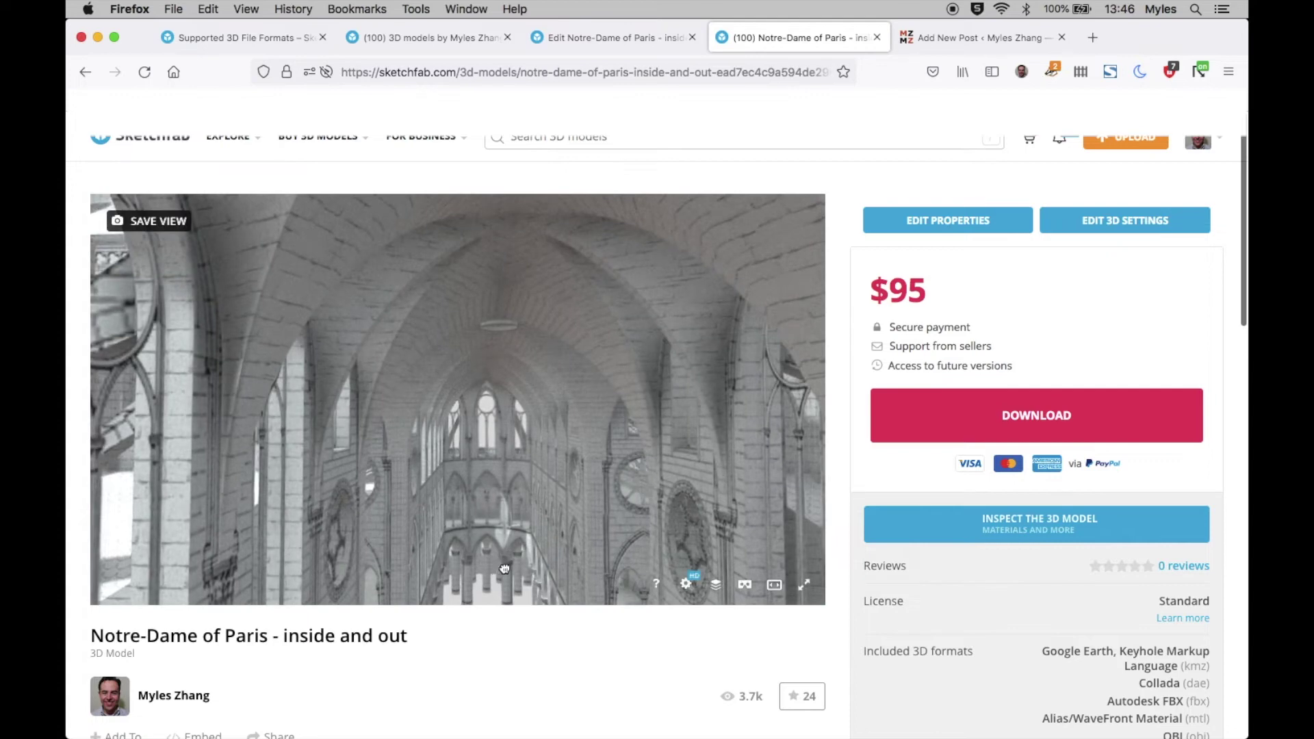
{"action": "double_click", "coordinate": [504, 569]}
{"action": "left_click_drag", "start_coordinate": [502, 566], "coordinate": [498, 393]}
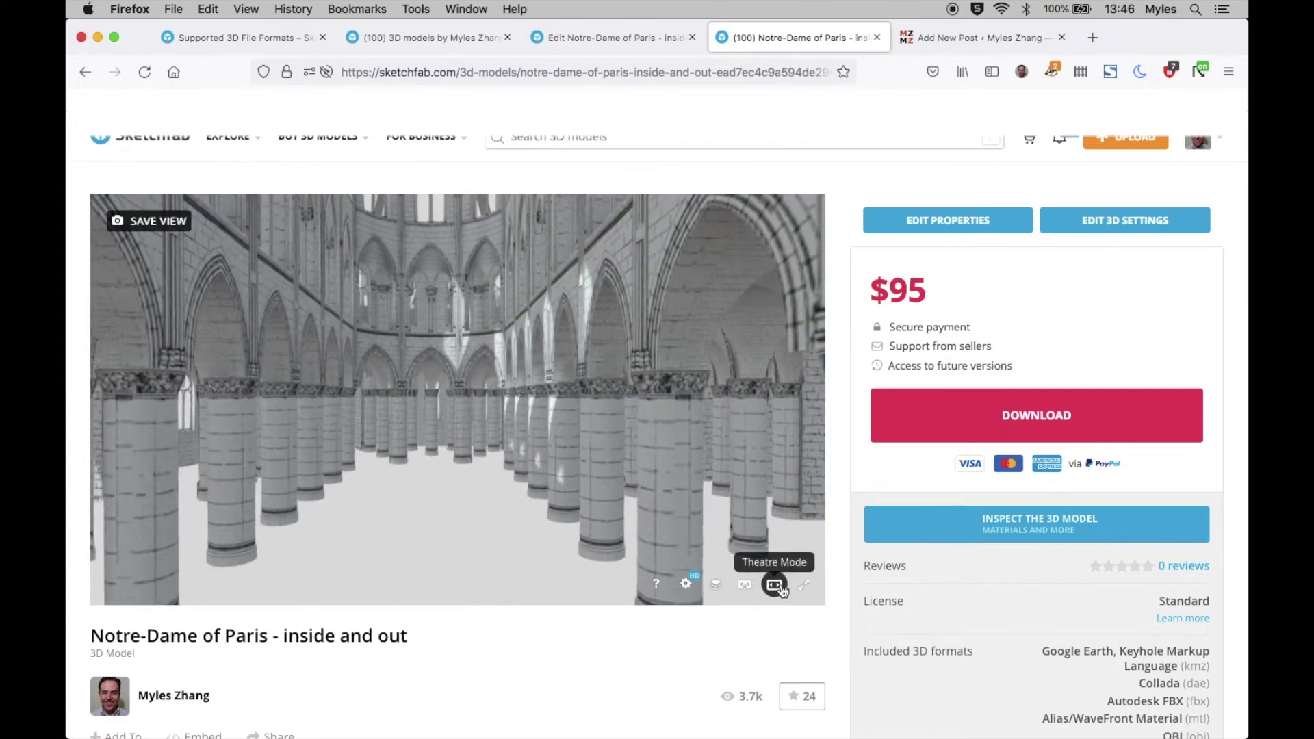
- Toggle fullscreen on the Sketchfab 3D viewer
{"action": "left_click", "coordinate": [804, 585]}
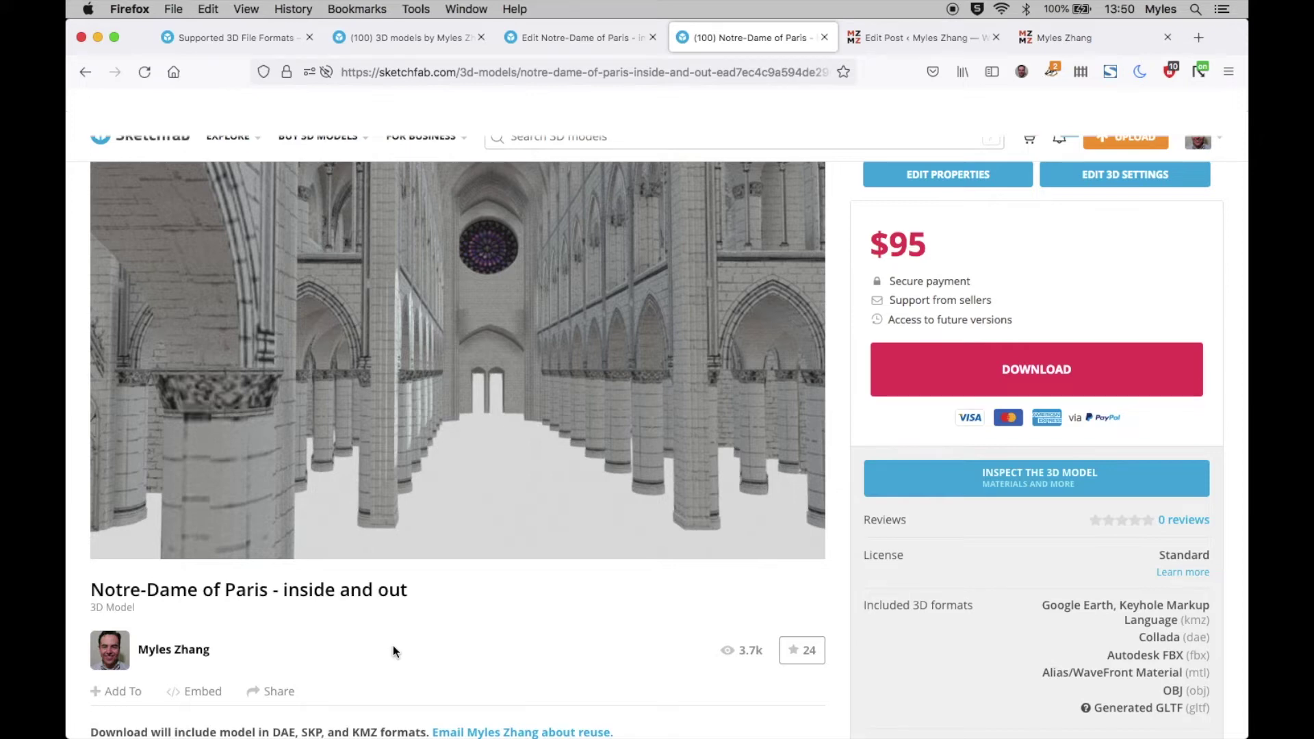
- In the model's embed options, turn on Fixed Size and set it to 900 × 600
{"action": "left_click", "coordinate": [203, 692]}
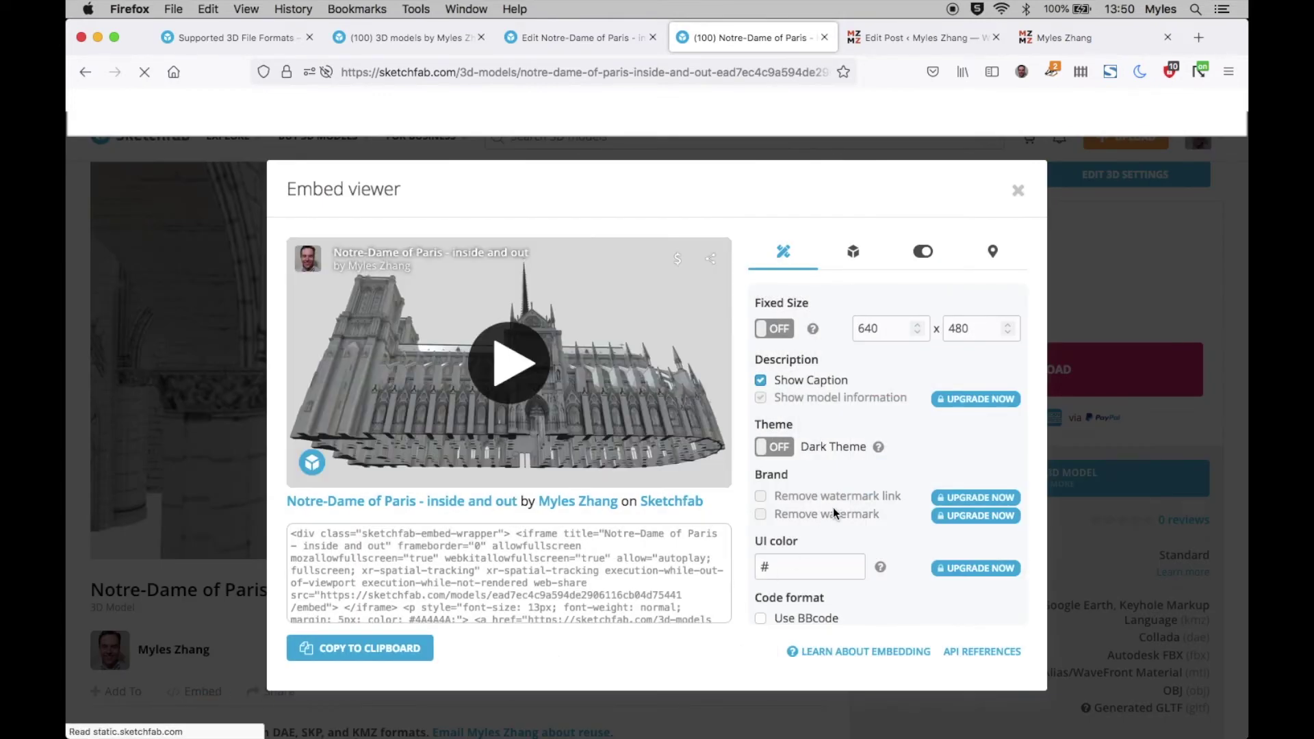
{"action": "left_click", "coordinate": [854, 258]}
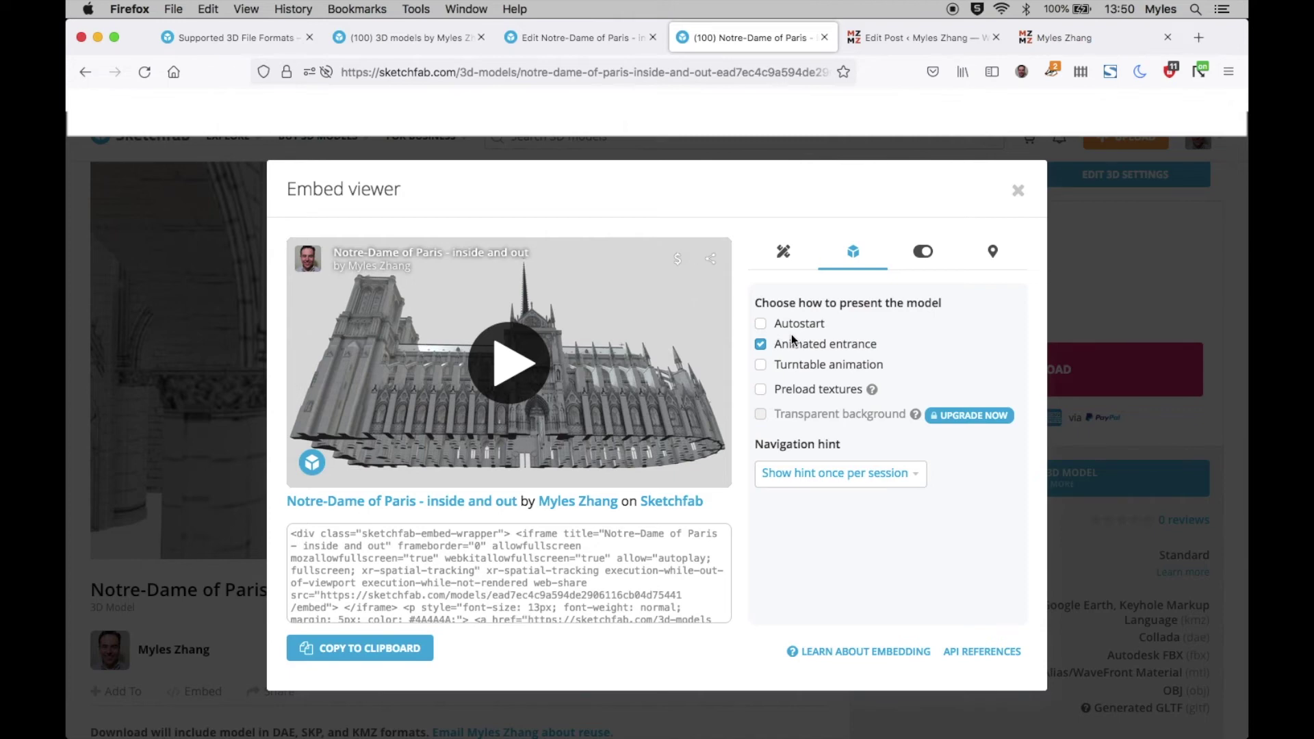
{"action": "left_click", "coordinate": [783, 251]}
{"action": "left_click", "coordinate": [774, 329]}
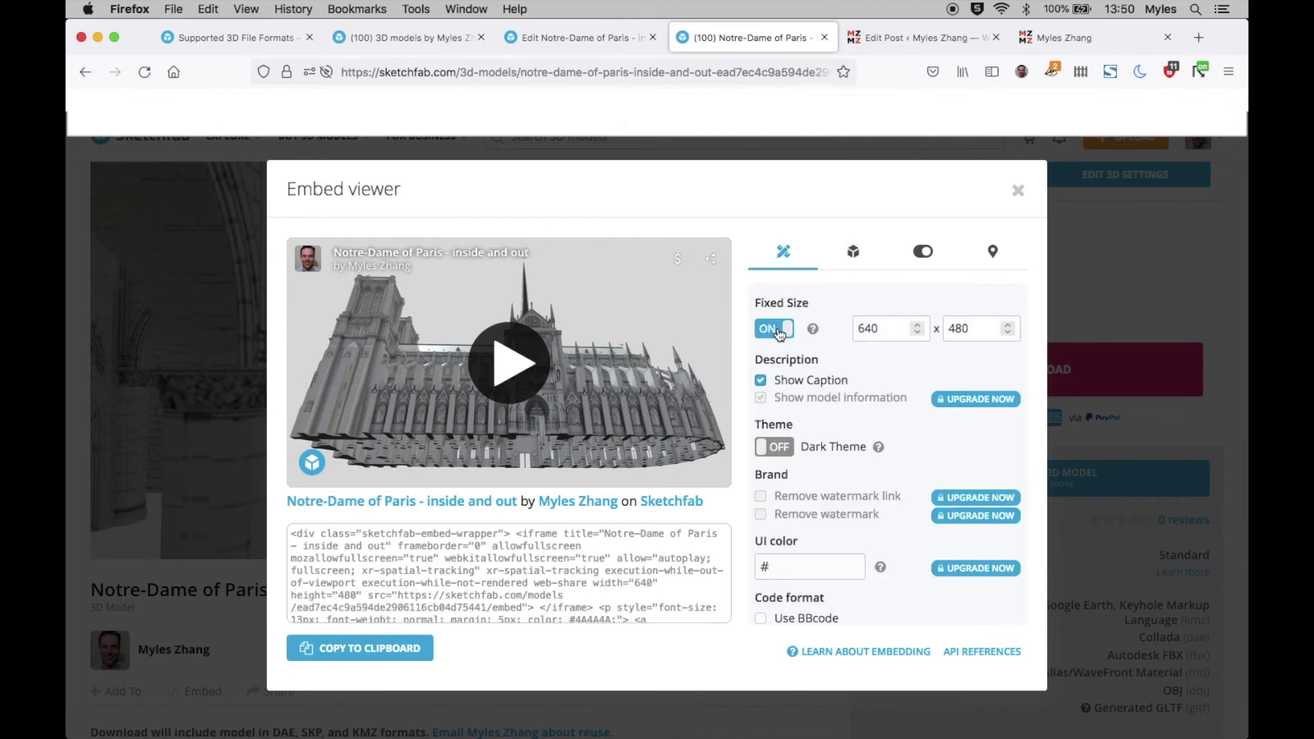
{"action": "left_click", "coordinate": [871, 329]}
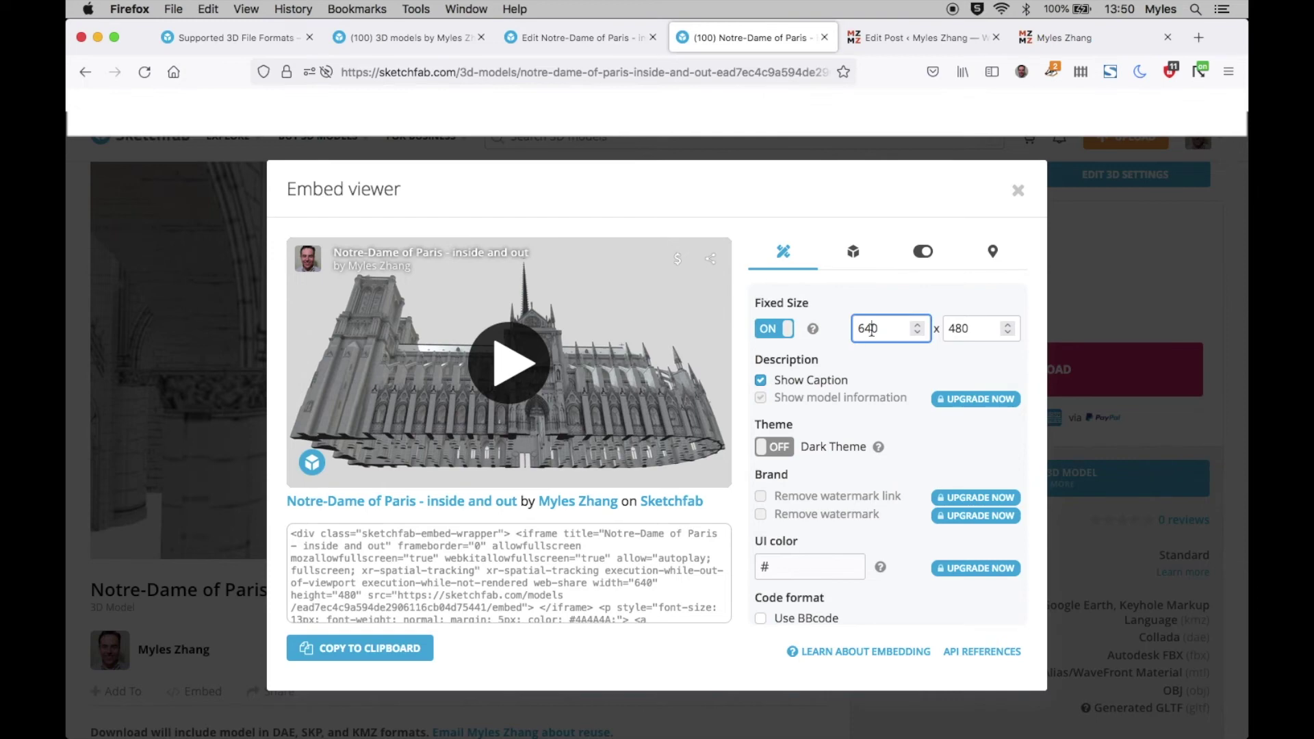
{"action": "key", "text": "BackSpace"}
{"action": "key", "text": "BackSpace"}
{"action": "type", "text": "9"}
{"action": "left_click", "coordinate": [956, 328]}
{"action": "key", "text": "BackSpace"}
{"action": "key", "text": "BackSpace"}
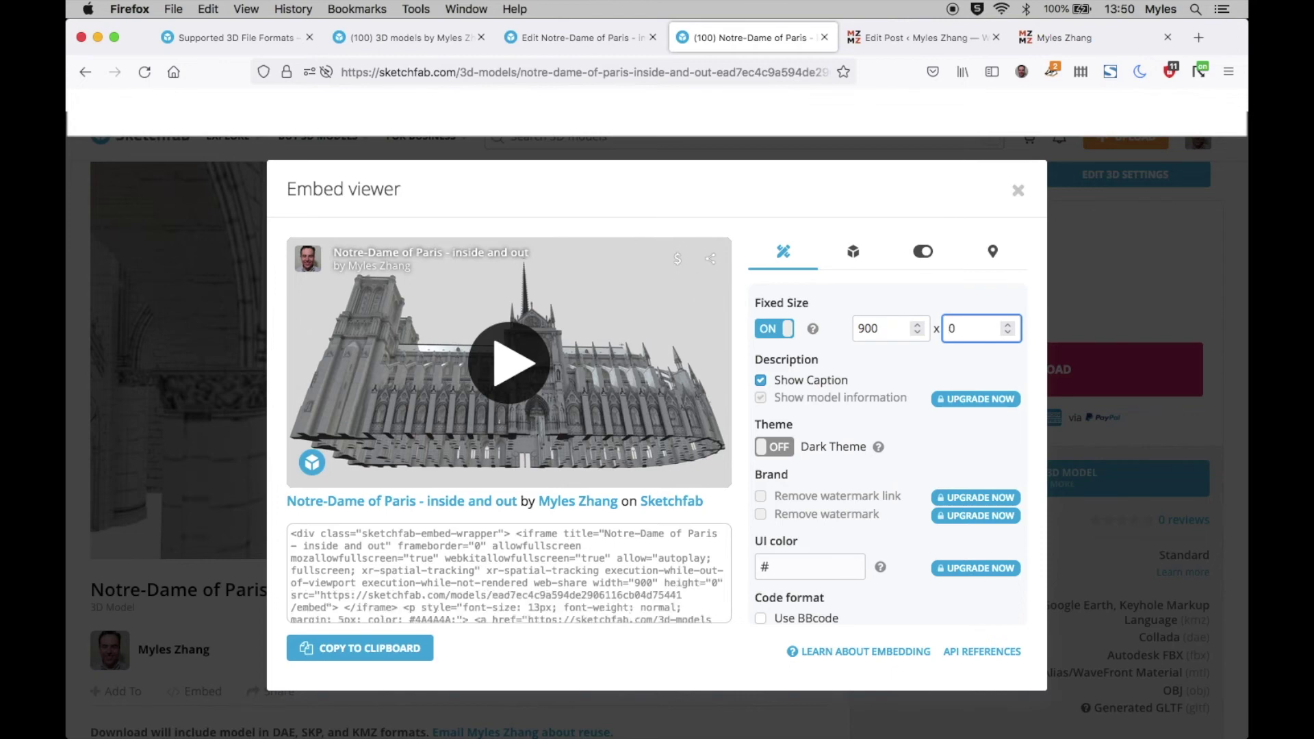
{"action": "type", "text": "600"}
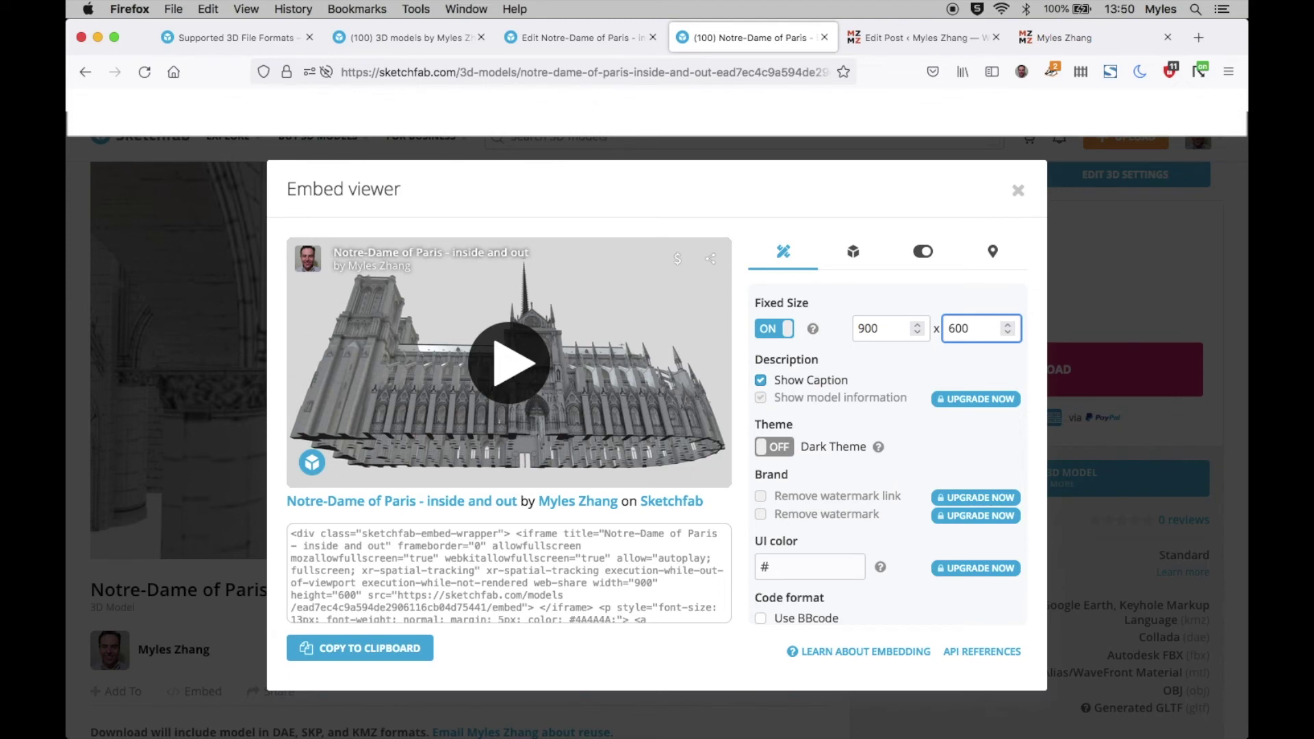
- Copy the embed code, paste it into the WordPress post body, and update the post
{"action": "left_click", "coordinate": [412, 658]}
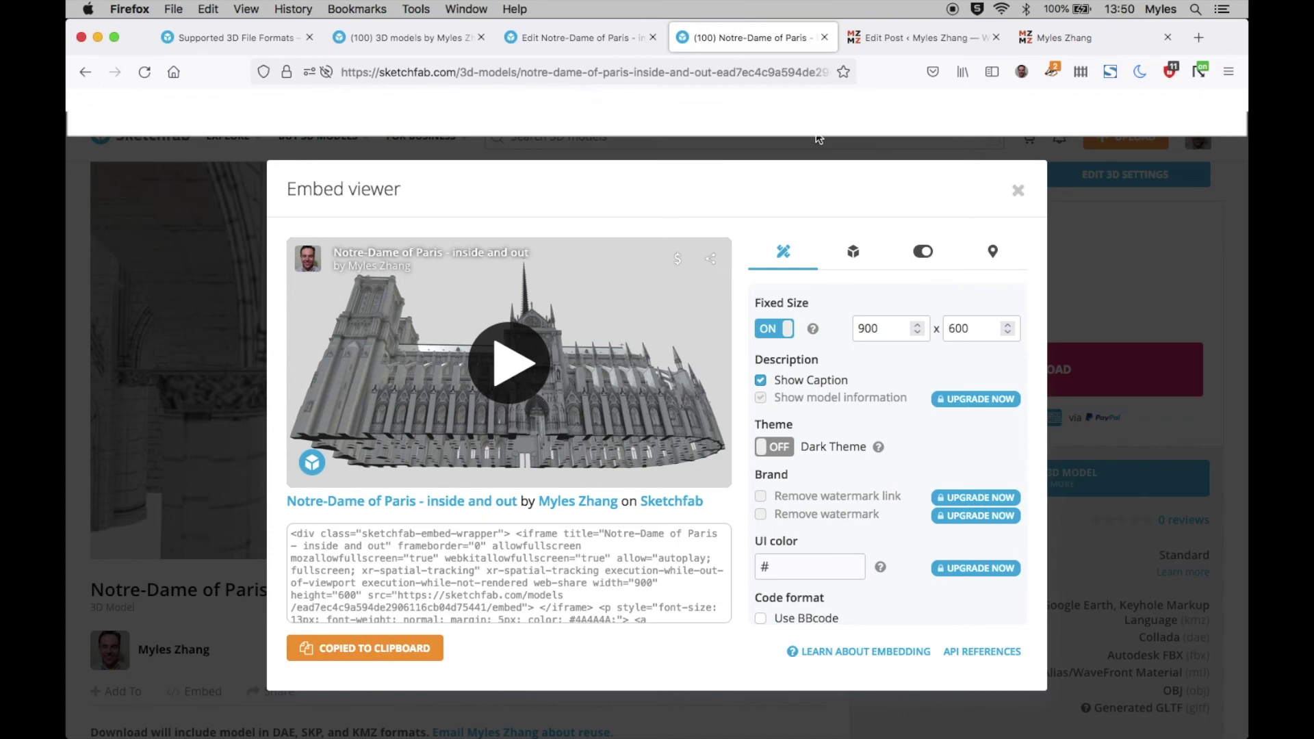
{"action": "left_click", "coordinate": [873, 41]}
{"action": "left_click", "coordinate": [566, 631]}
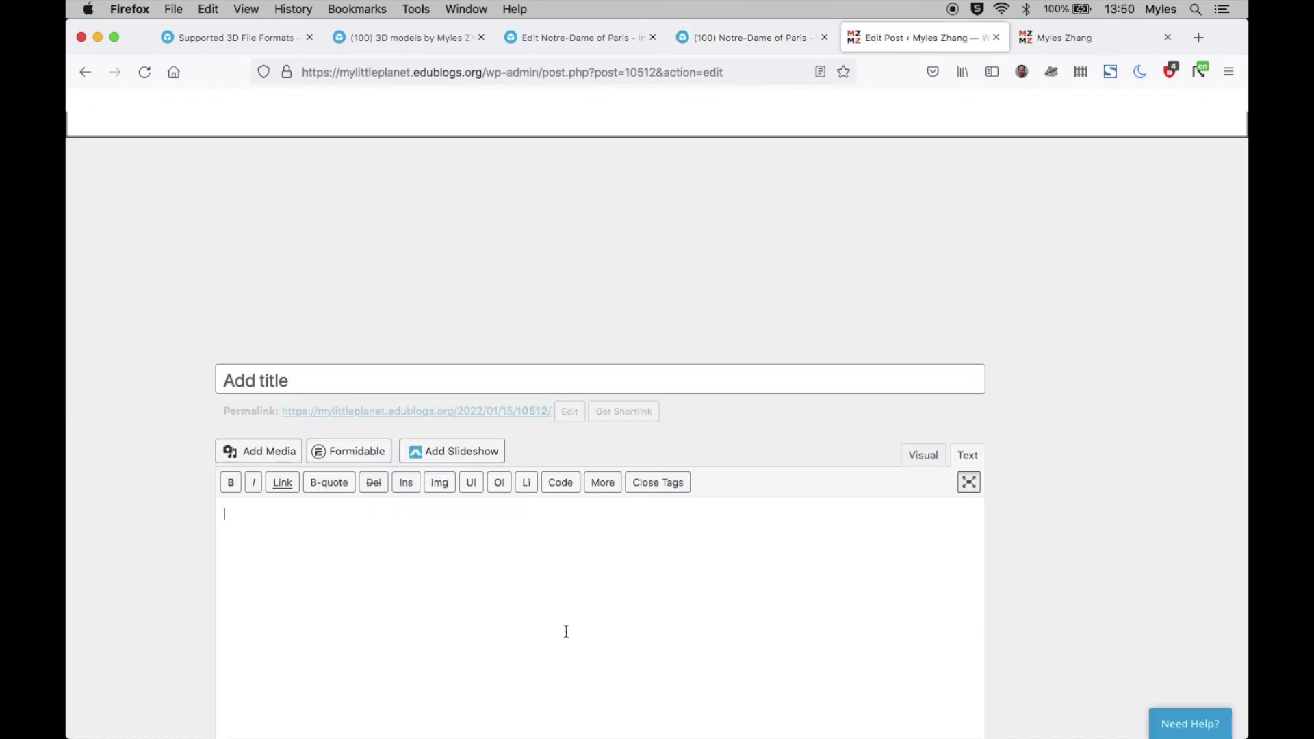
{"action": "key", "text": "super+v"}
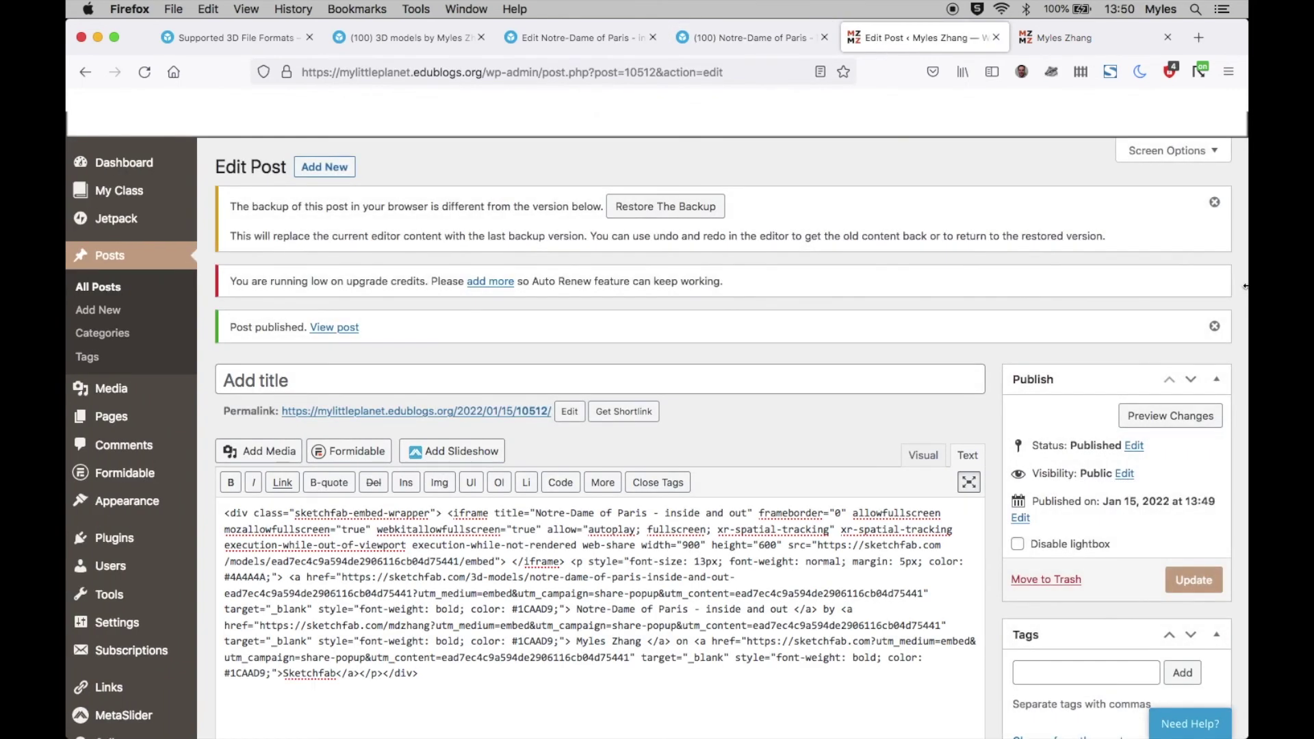
{"action": "left_click", "coordinate": [1197, 585]}
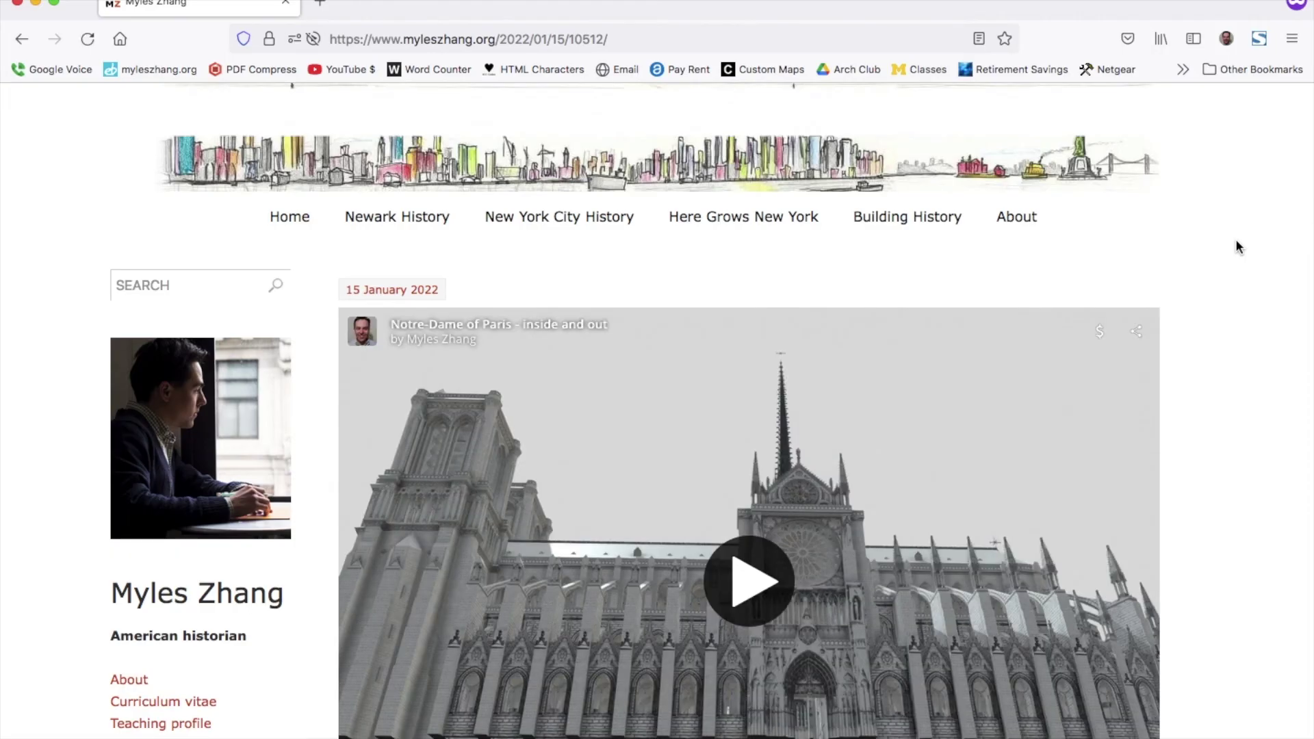
- Scroll down the published post and start loading the embedded Notre-Dame viewer
{"action": "scroll", "coordinate": [1223, 401], "scroll_direction": "down", "scroll_amount": 3}
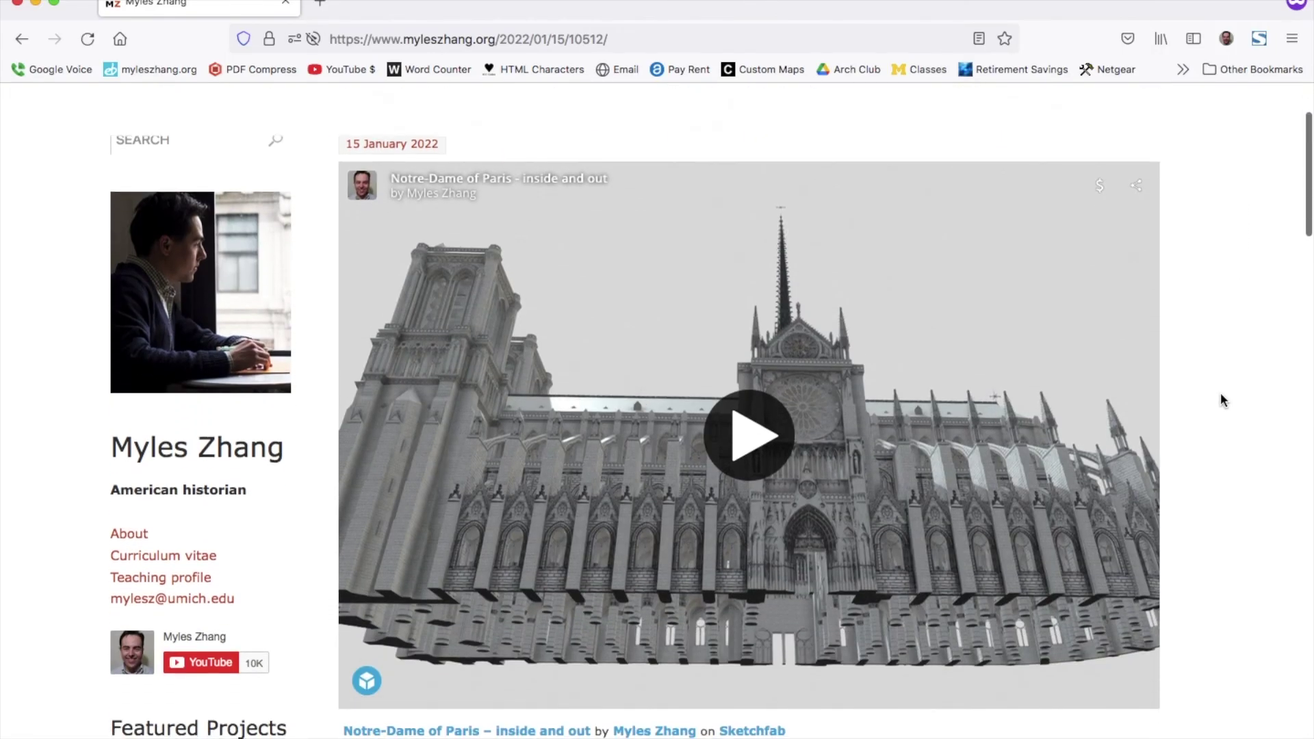
{"action": "left_click", "coordinate": [780, 433]}
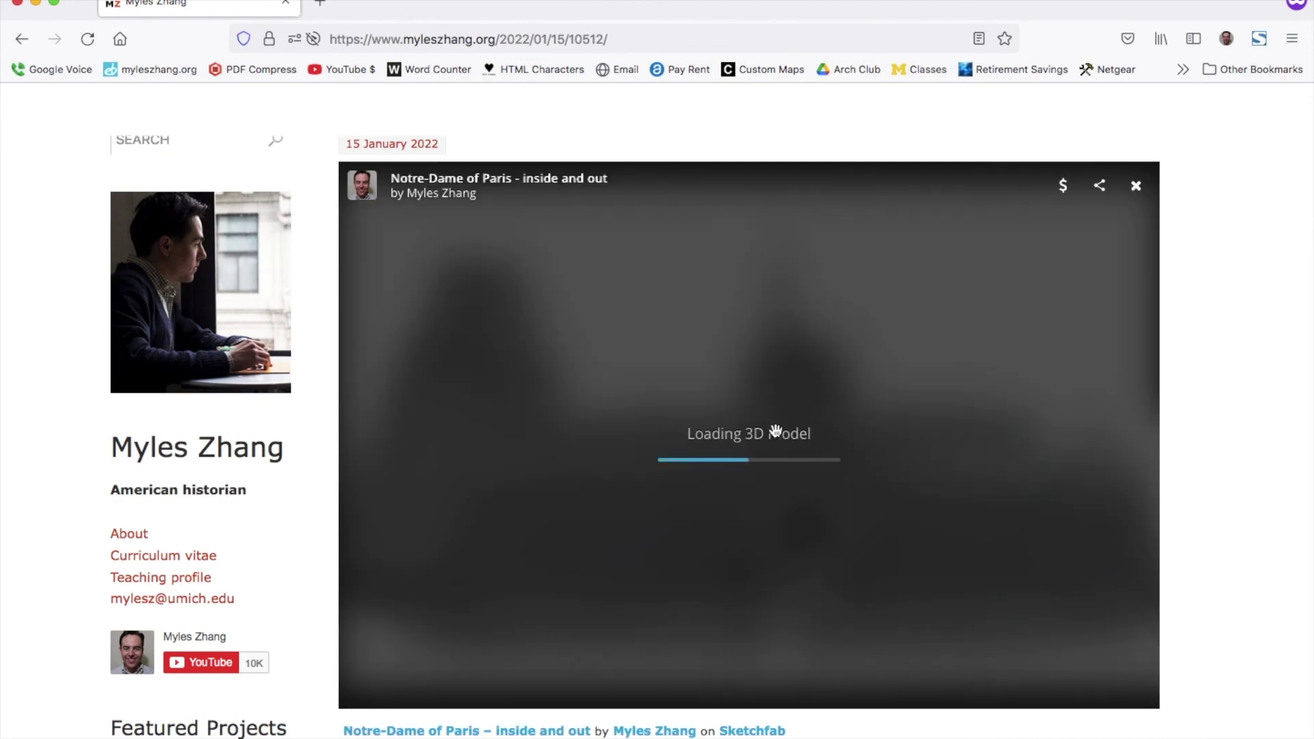